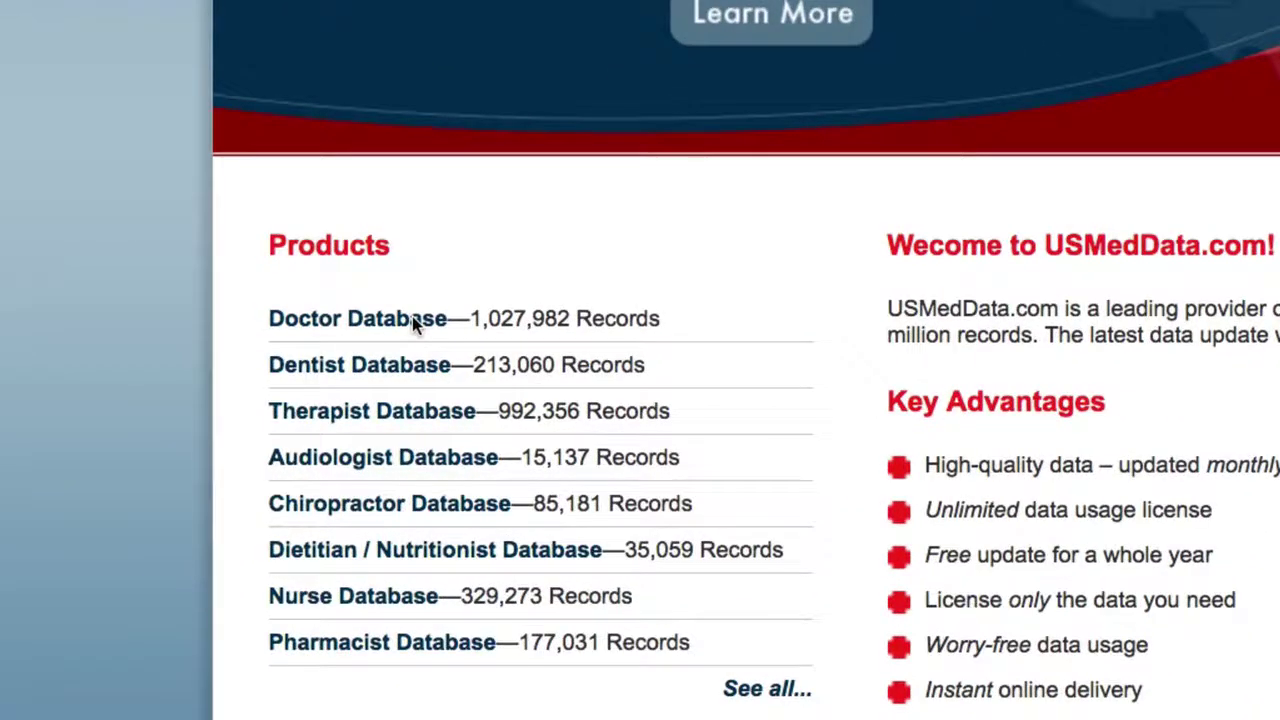
Open the Doctor Database and select the General Practice Doctor, Hematologist / Oncologist and Obstetrician / Gynecologist specialties
{"action": "left_click", "coordinate": [412, 316]}
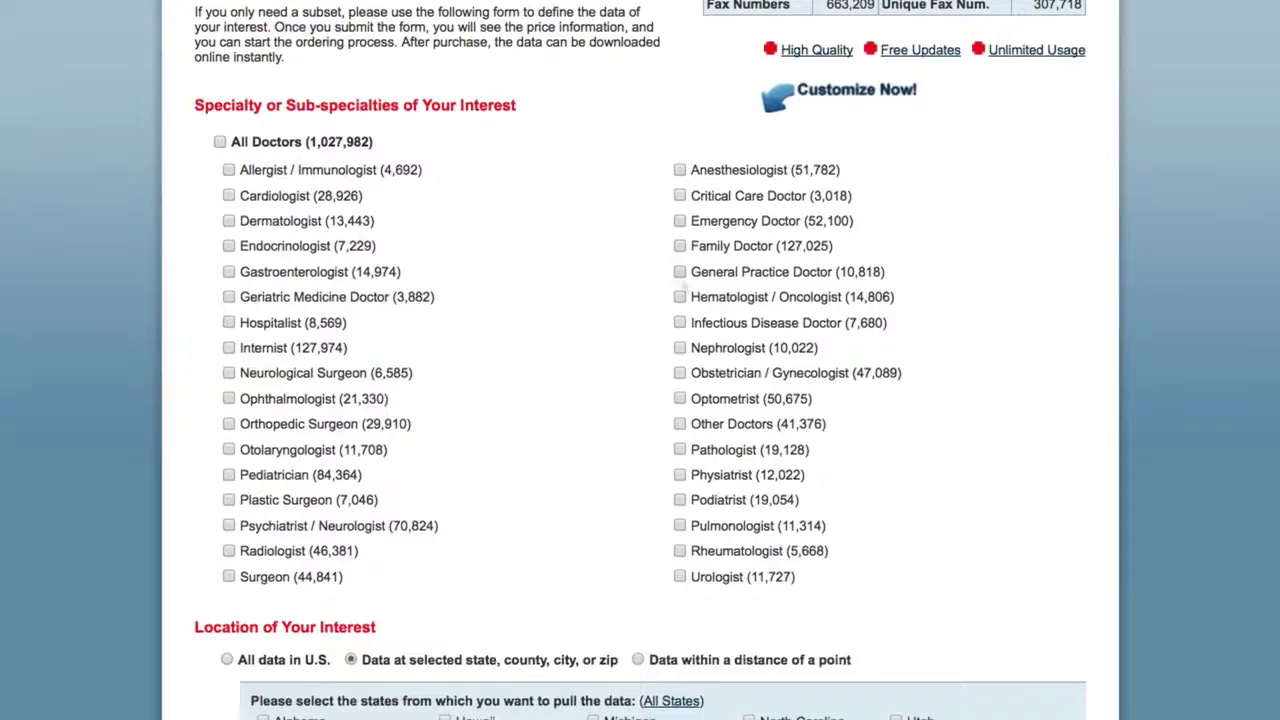
{"action": "left_click", "coordinate": [680, 271]}
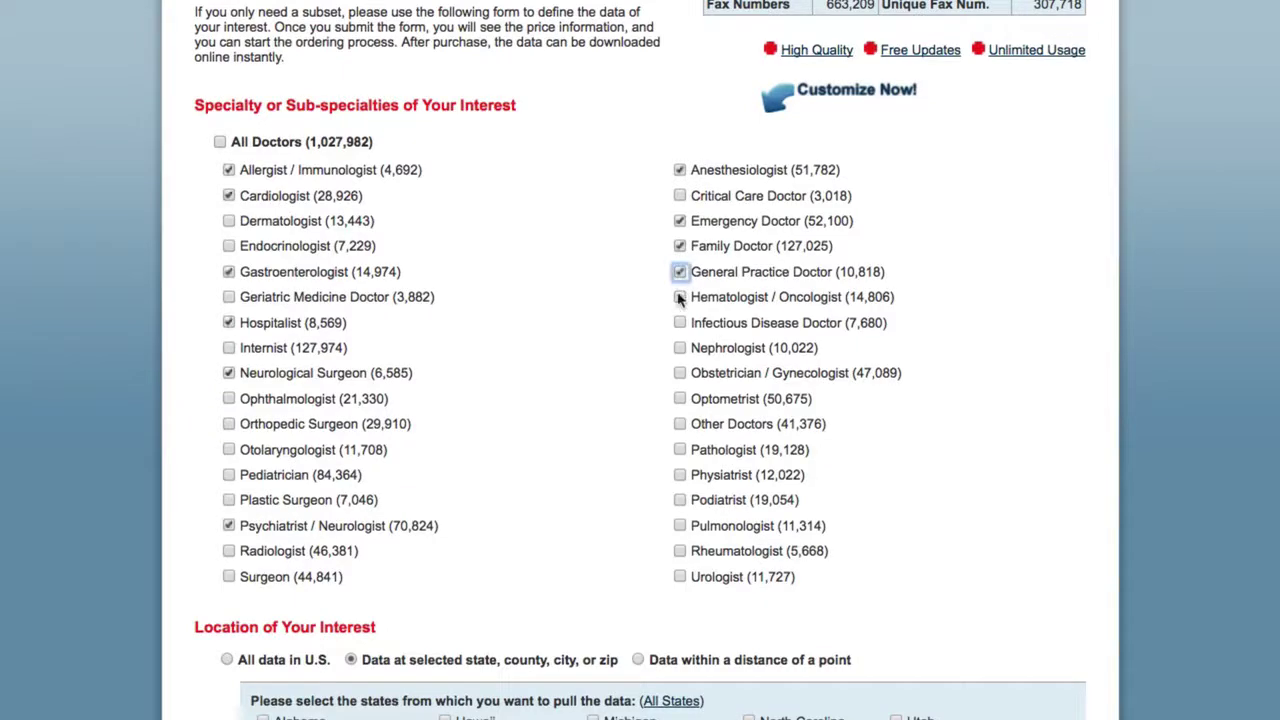
{"action": "left_click", "coordinate": [680, 297]}
{"action": "left_click", "coordinate": [680, 374]}
Set the location of interest to all data in the U.S. and request a price estimate
{"action": "scroll", "coordinate": [671, 379], "scroll_direction": "down", "scroll_amount": 5}
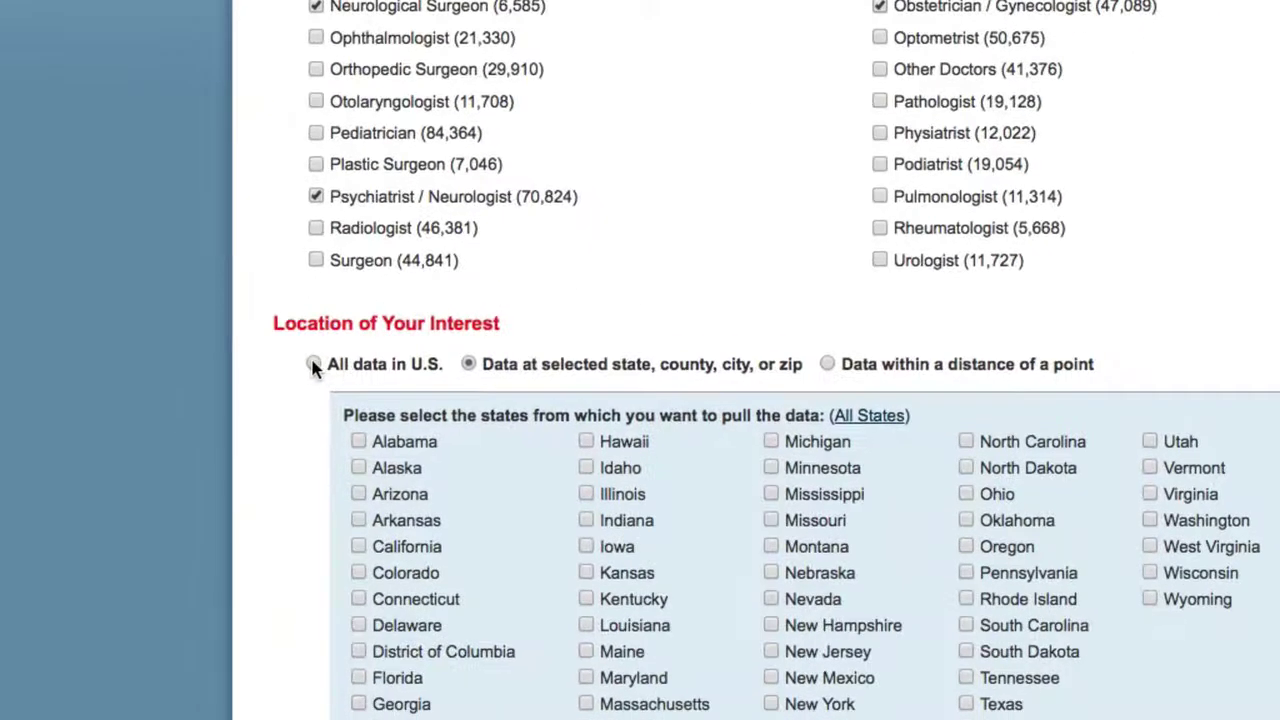
{"action": "left_click", "coordinate": [314, 364]}
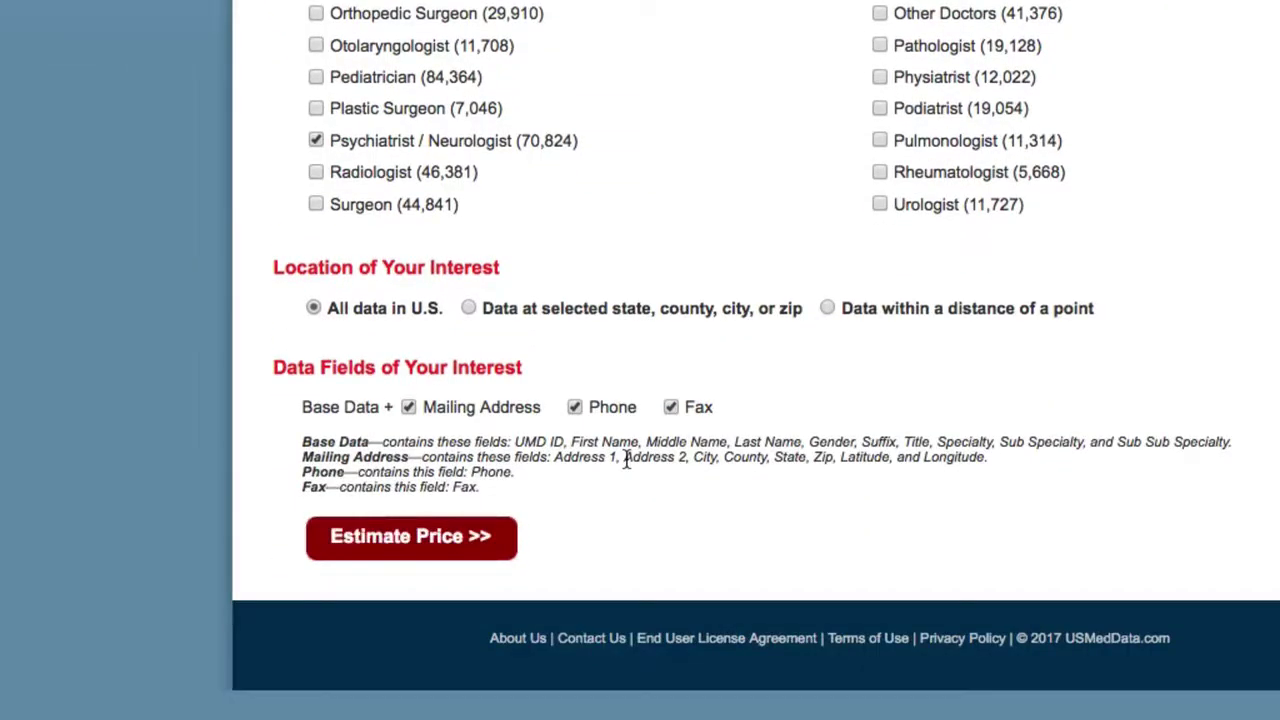
{"action": "left_click", "coordinate": [427, 540]}
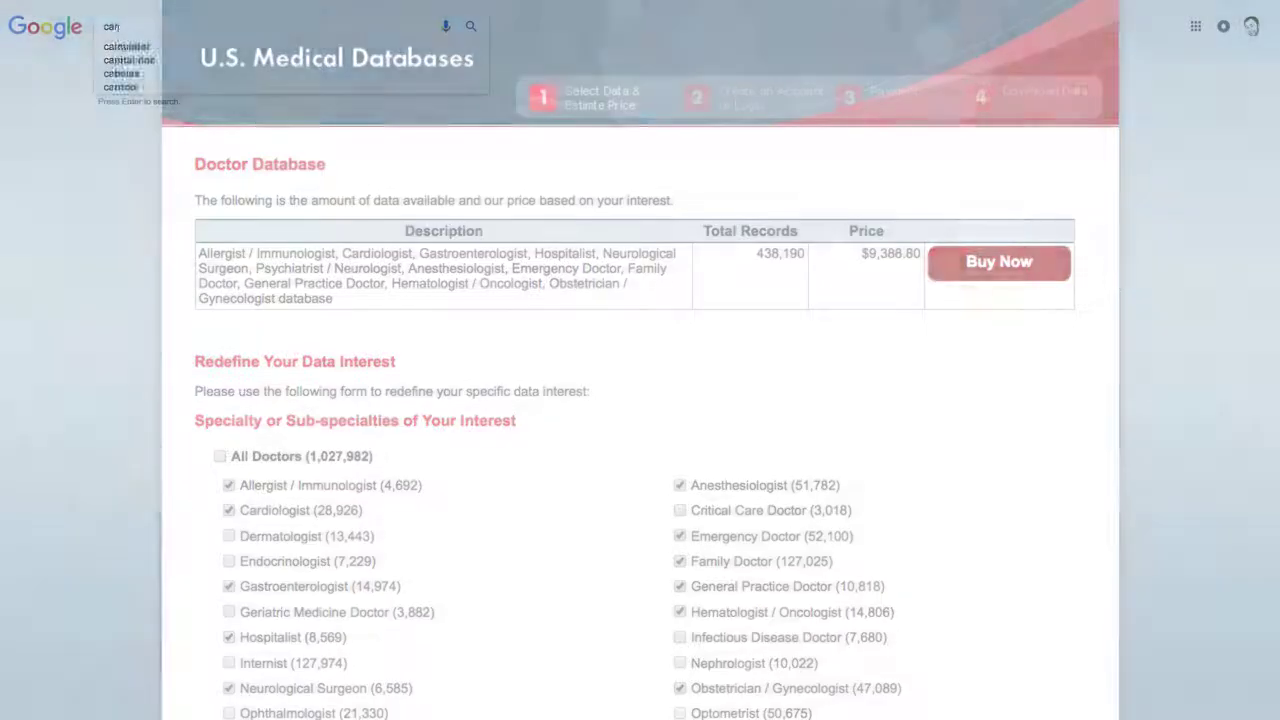
Search Google for "cardiologists in los angeles"
{"action": "type", "text": "diologi"}
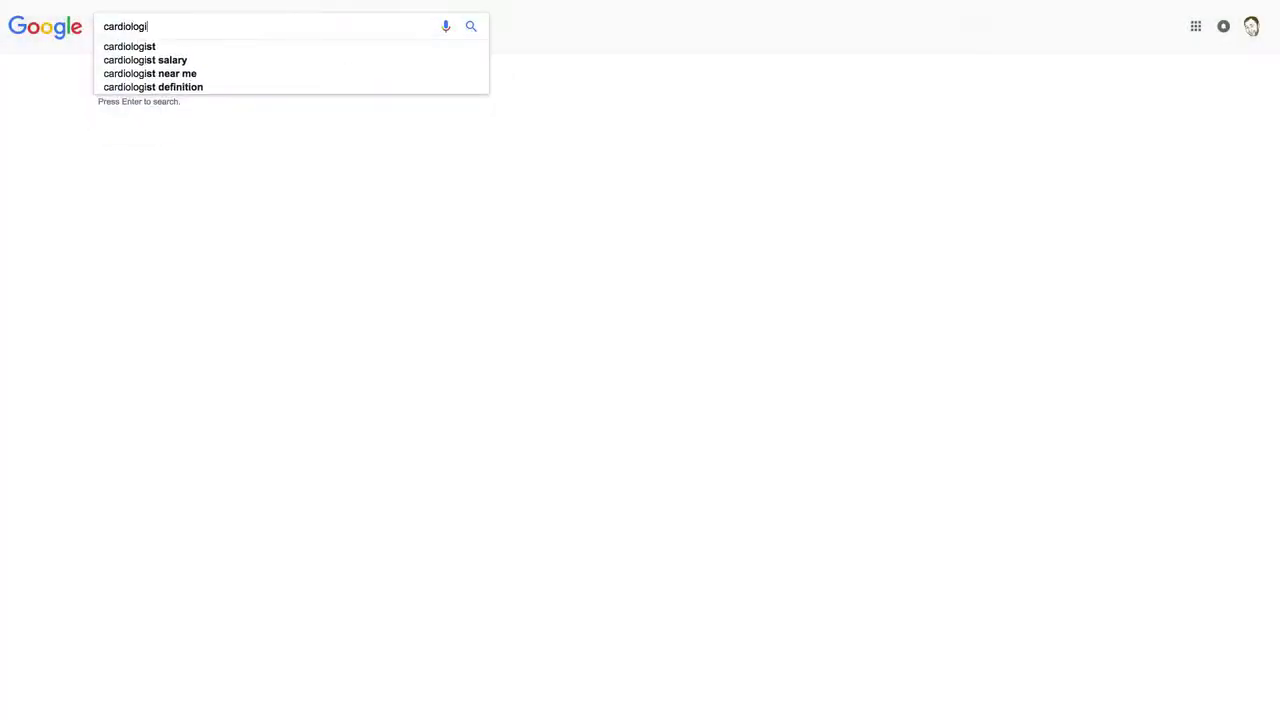
{"action": "type", "text": "sts in los angeles"}
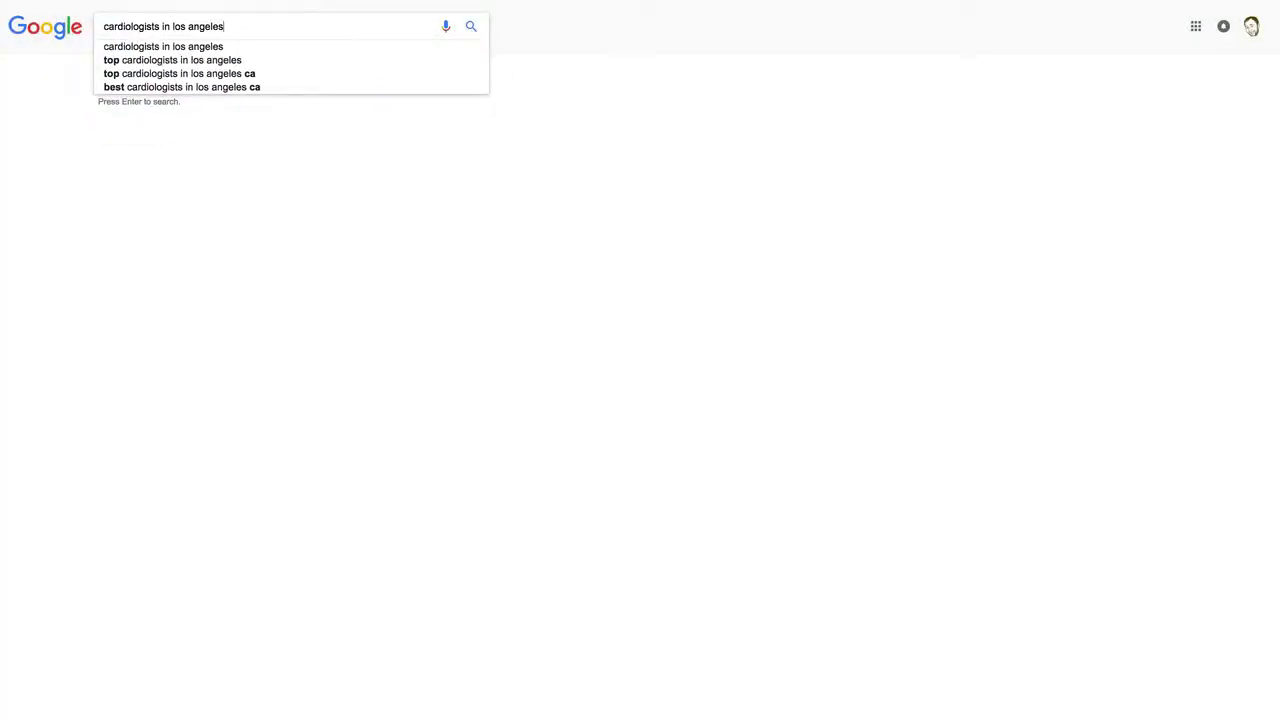
{"action": "key", "text": "Return"}
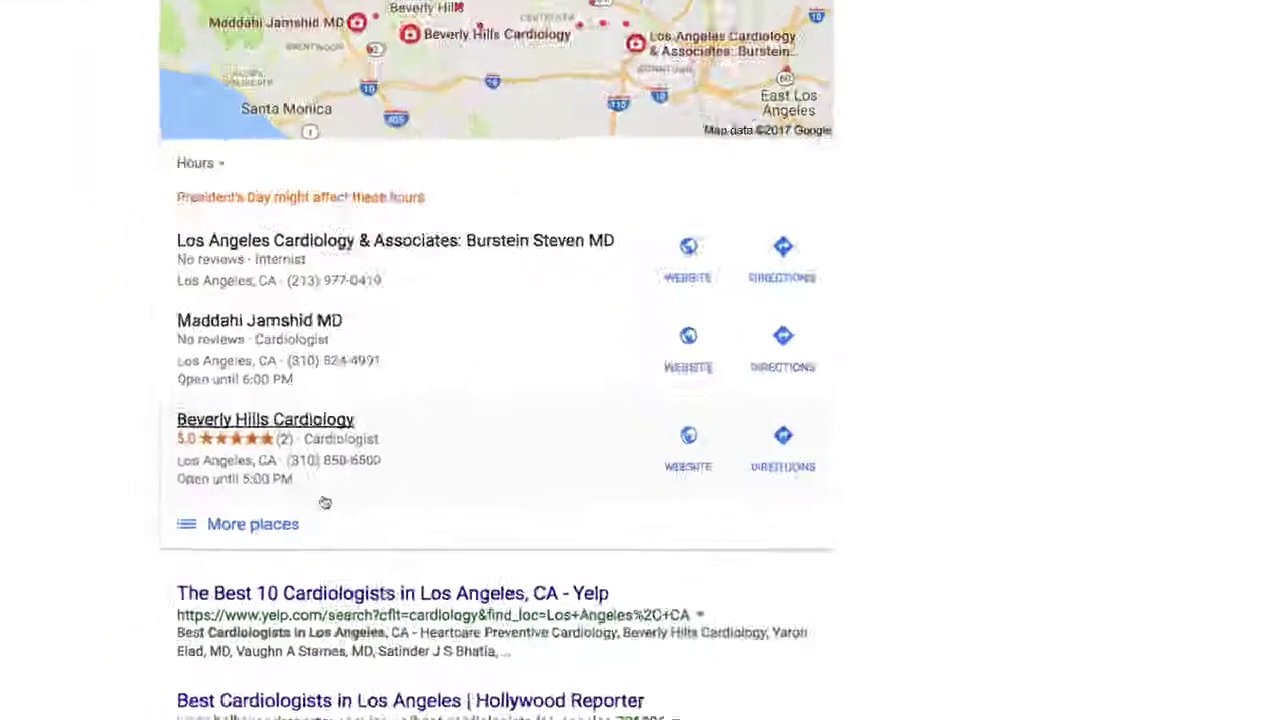
Open the local places listing from the search results and look through the first two pages of cardiologists
{"action": "left_click", "coordinate": [338, 492]}
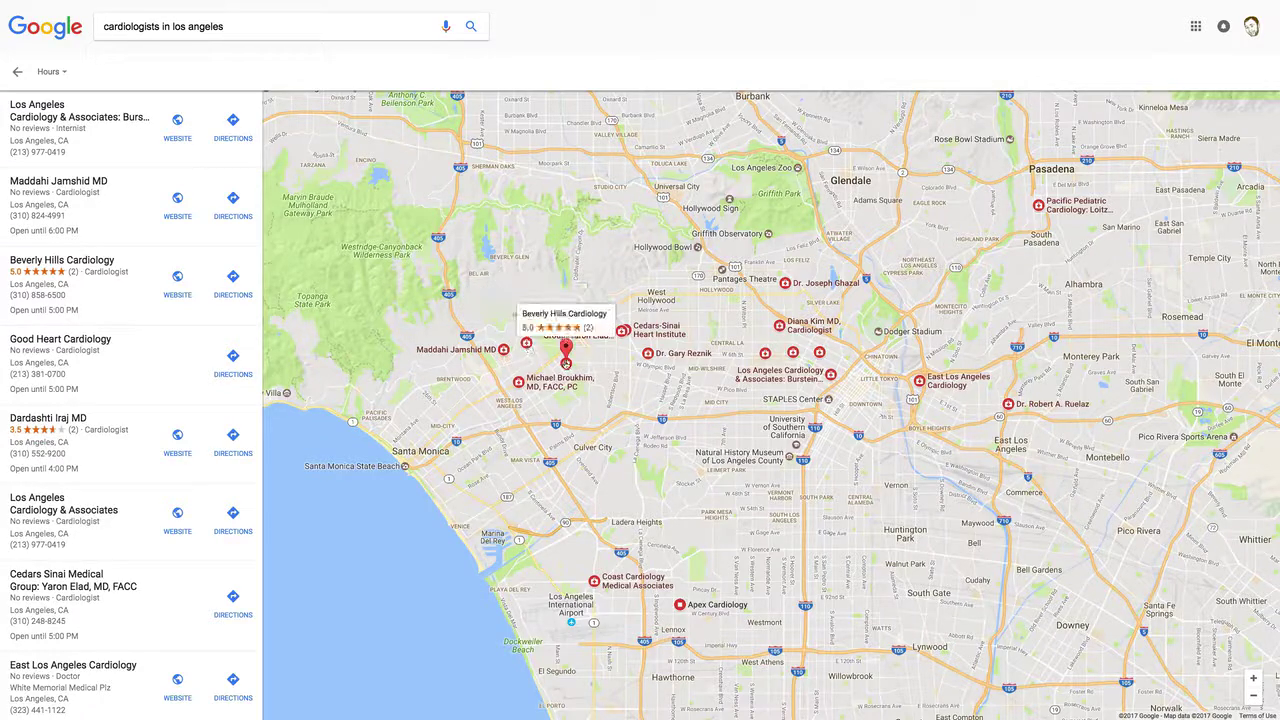
{"action": "scroll", "coordinate": [106, 452], "scroll_direction": "down", "scroll_amount": 10}
{"action": "scroll", "coordinate": [110, 458], "scroll_direction": "down", "scroll_amount": 2}
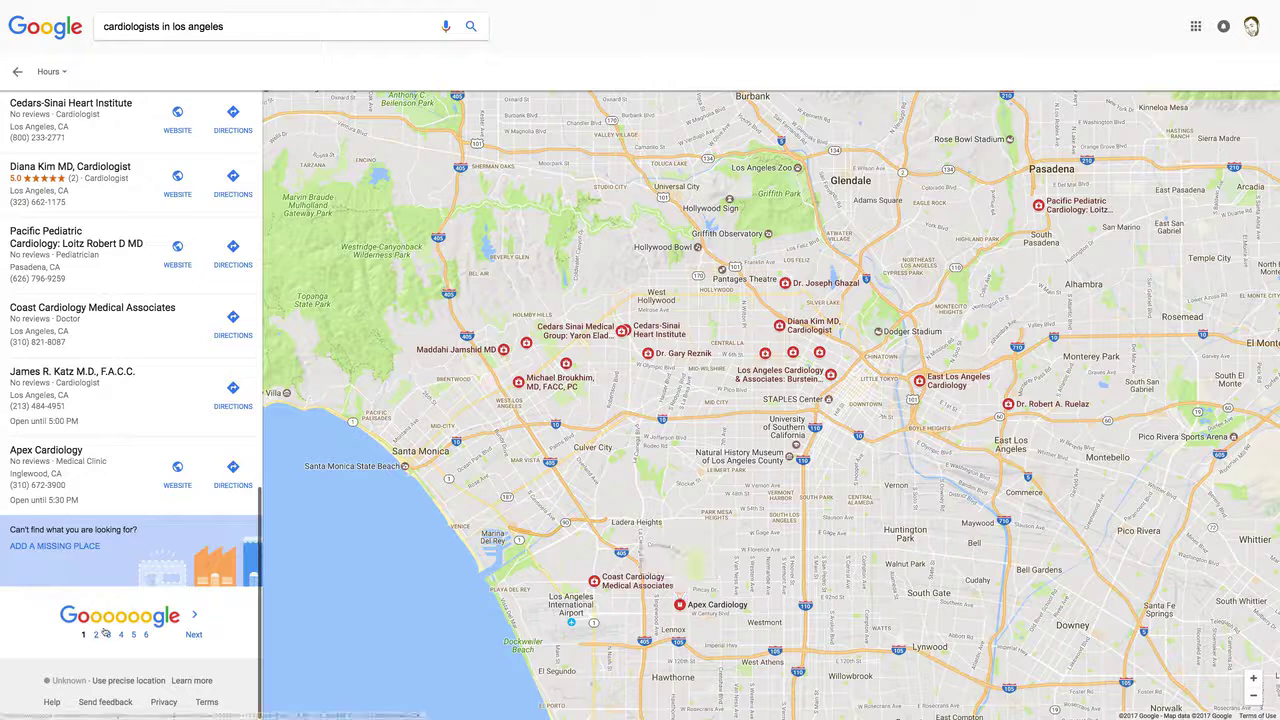
{"action": "left_click", "coordinate": [194, 634]}
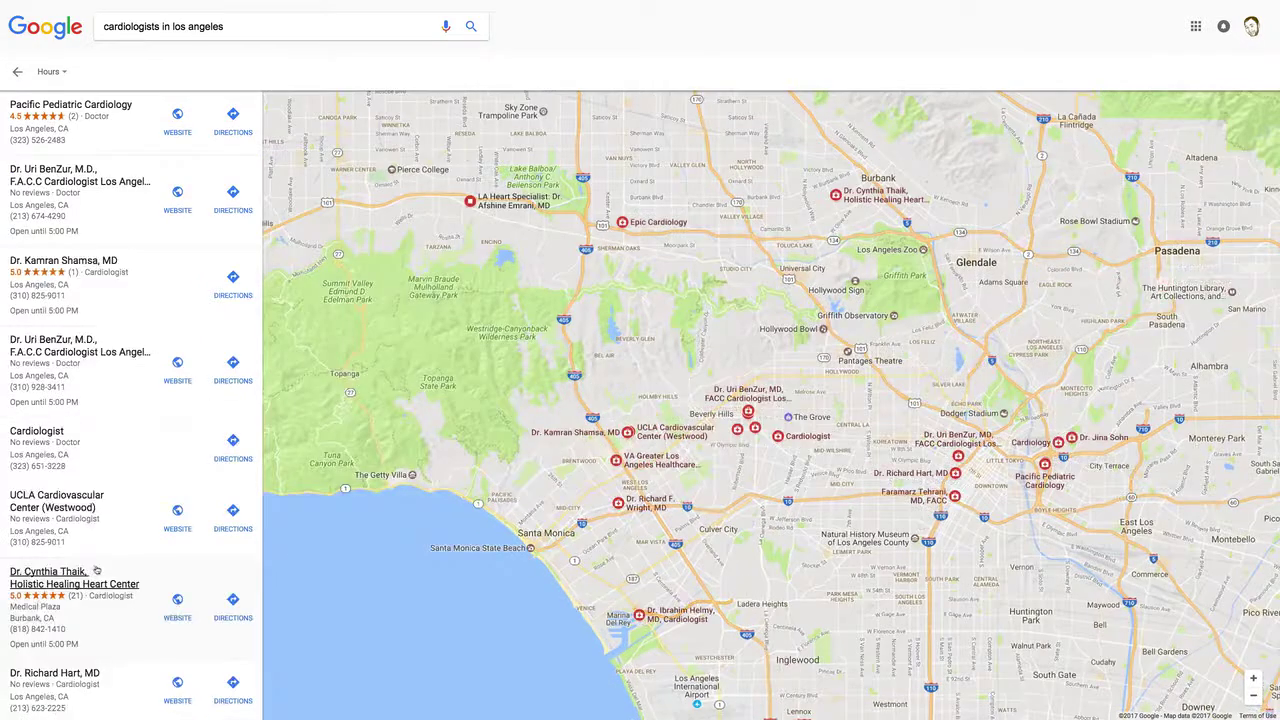
{"action": "scroll", "coordinate": [93, 568], "scroll_direction": "down", "scroll_amount": 10}
{"action": "scroll", "coordinate": [97, 568], "scroll_direction": "down", "scroll_amount": 2}
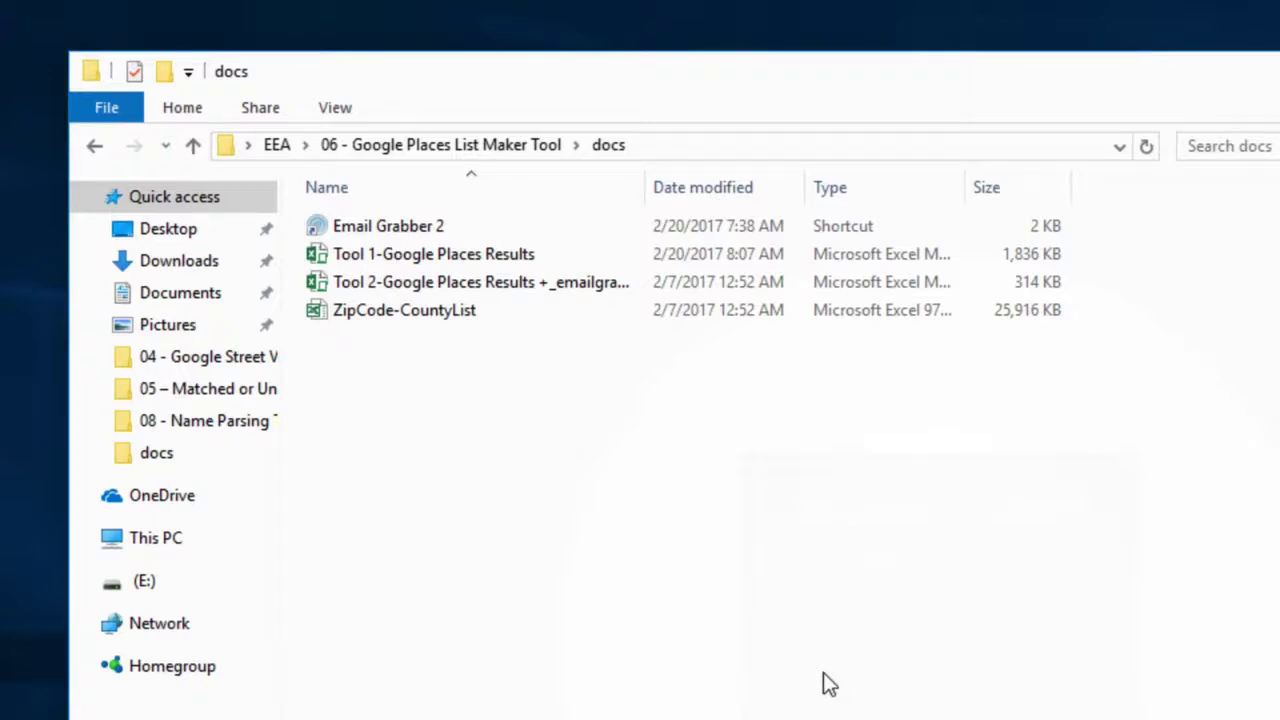
Open the "Tool 1-Google Places Results" workbook from the docs folder and enable its disabled active content
{"action": "double_click", "coordinate": [325, 263]}
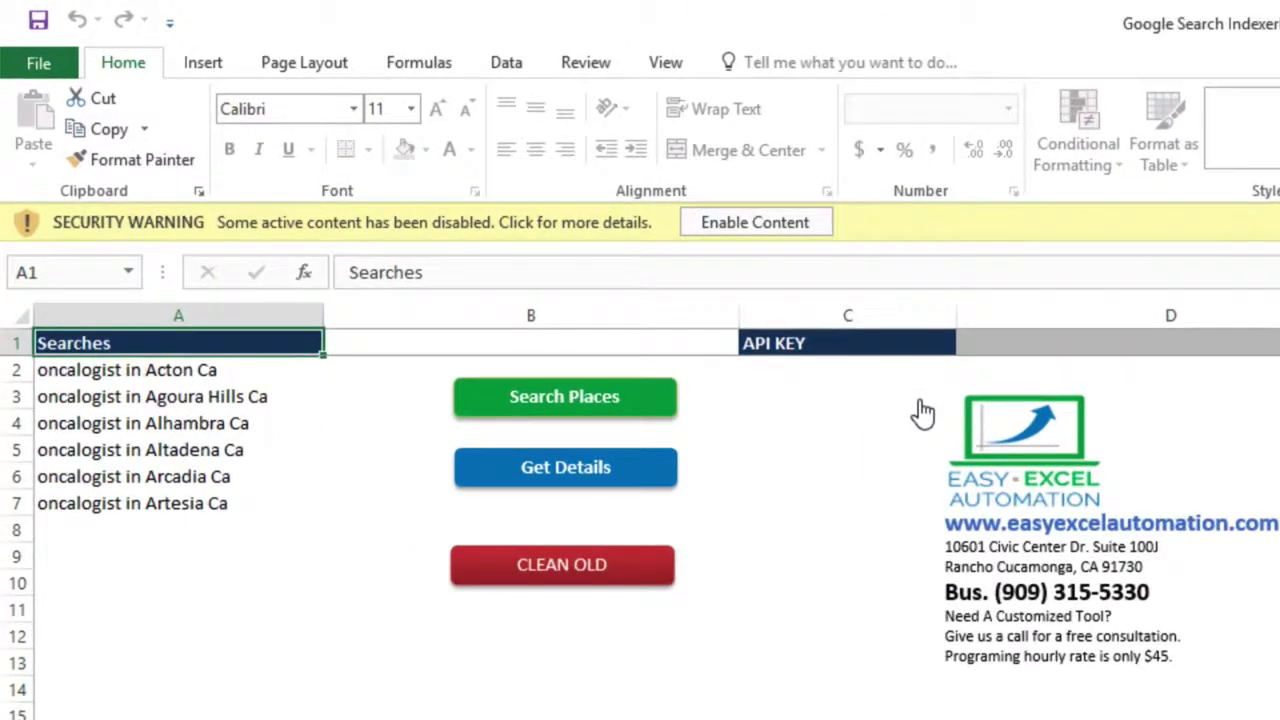
{"action": "left_click", "coordinate": [582, 237]}
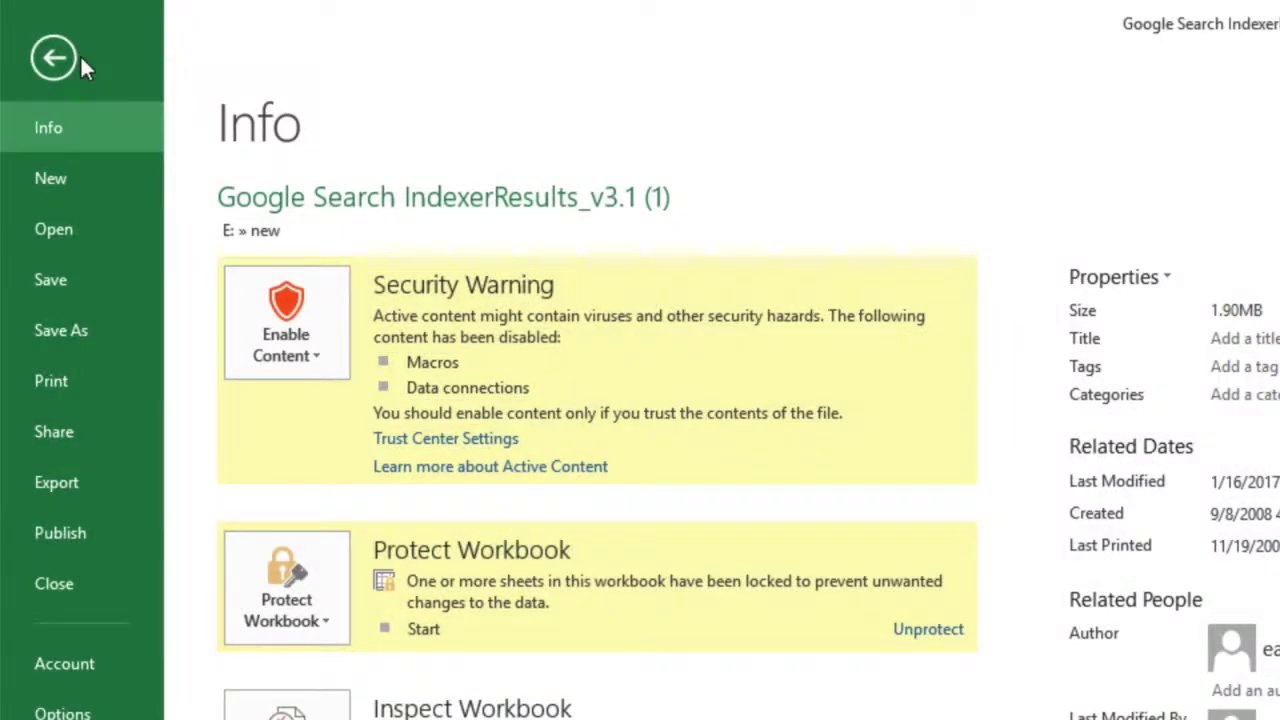
{"action": "left_click", "coordinate": [80, 56]}
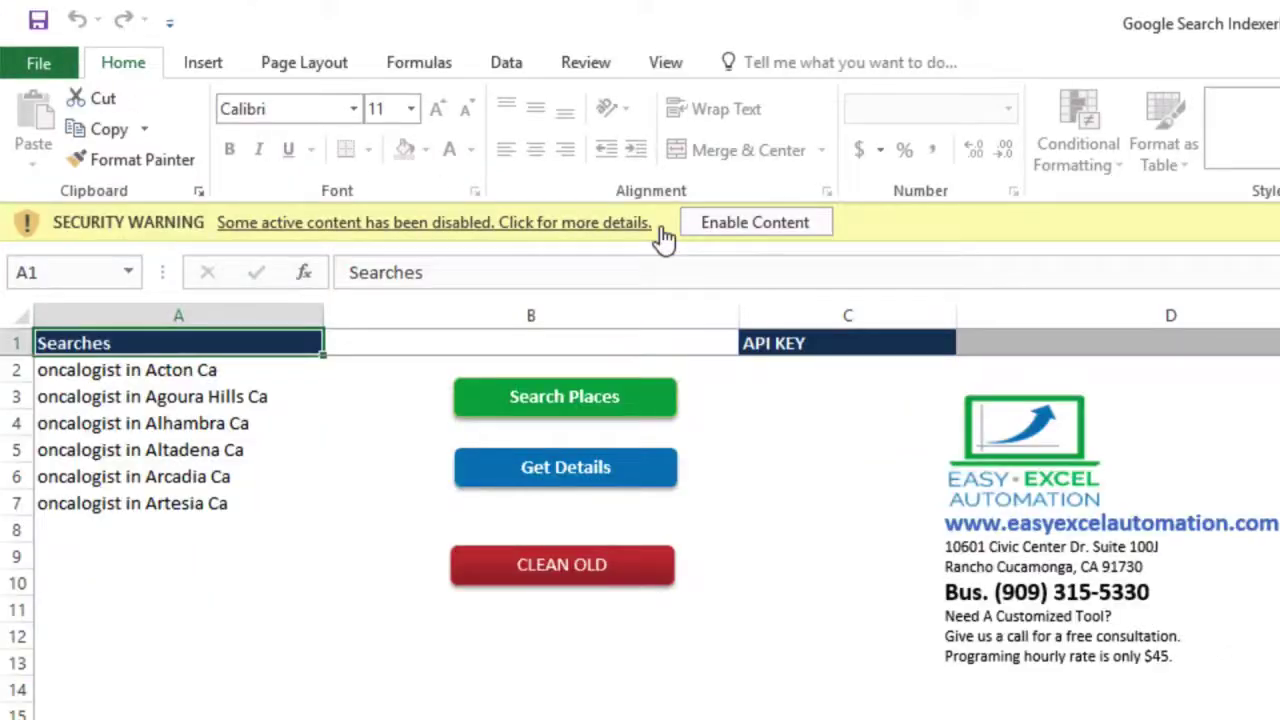
{"action": "left_click", "coordinate": [767, 224]}
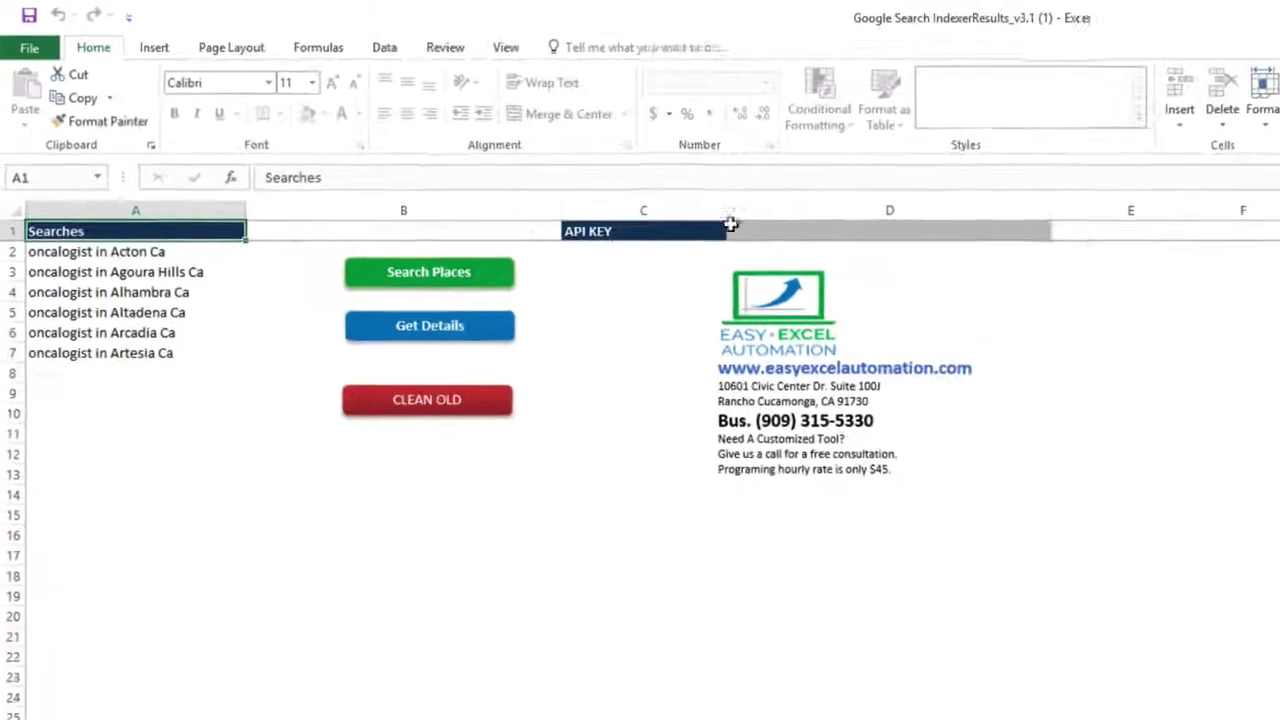
In the Google API library, expand the Google Maps APIs and open the Google Places API Web Service
{"action": "left_click", "coordinate": [1042, 308]}
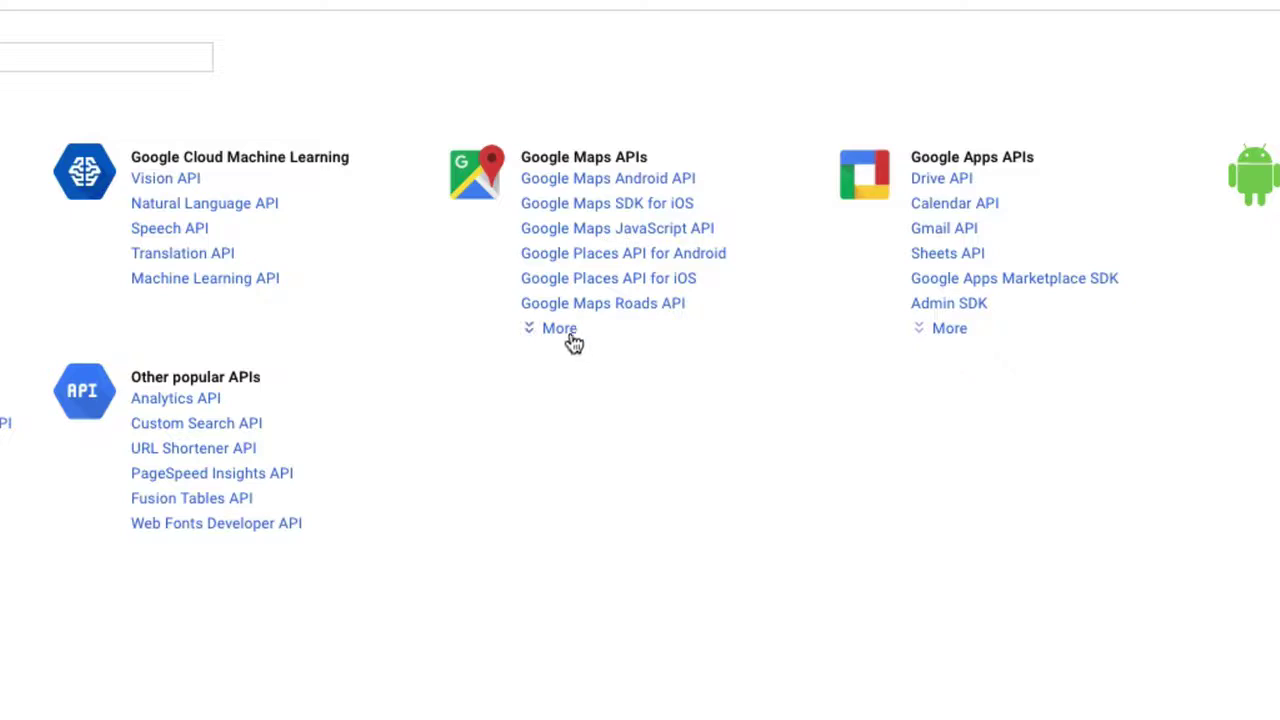
{"action": "left_click", "coordinate": [572, 334]}
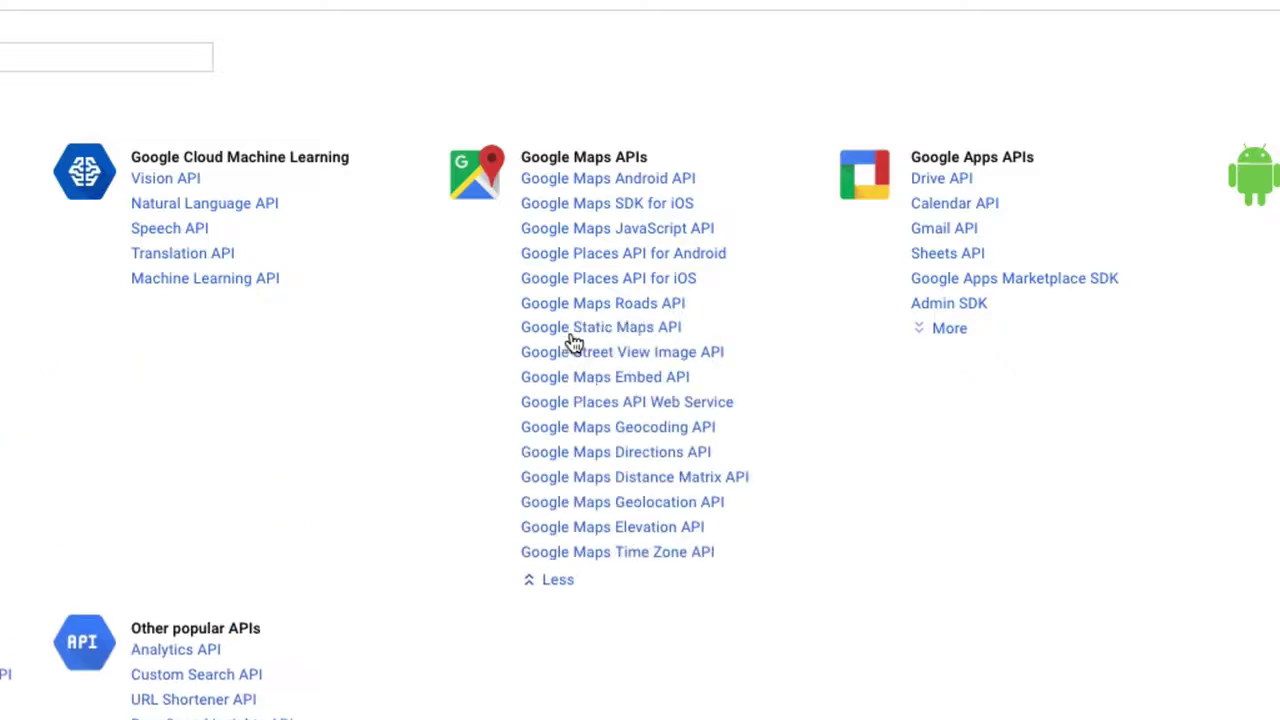
{"action": "left_click", "coordinate": [728, 410]}
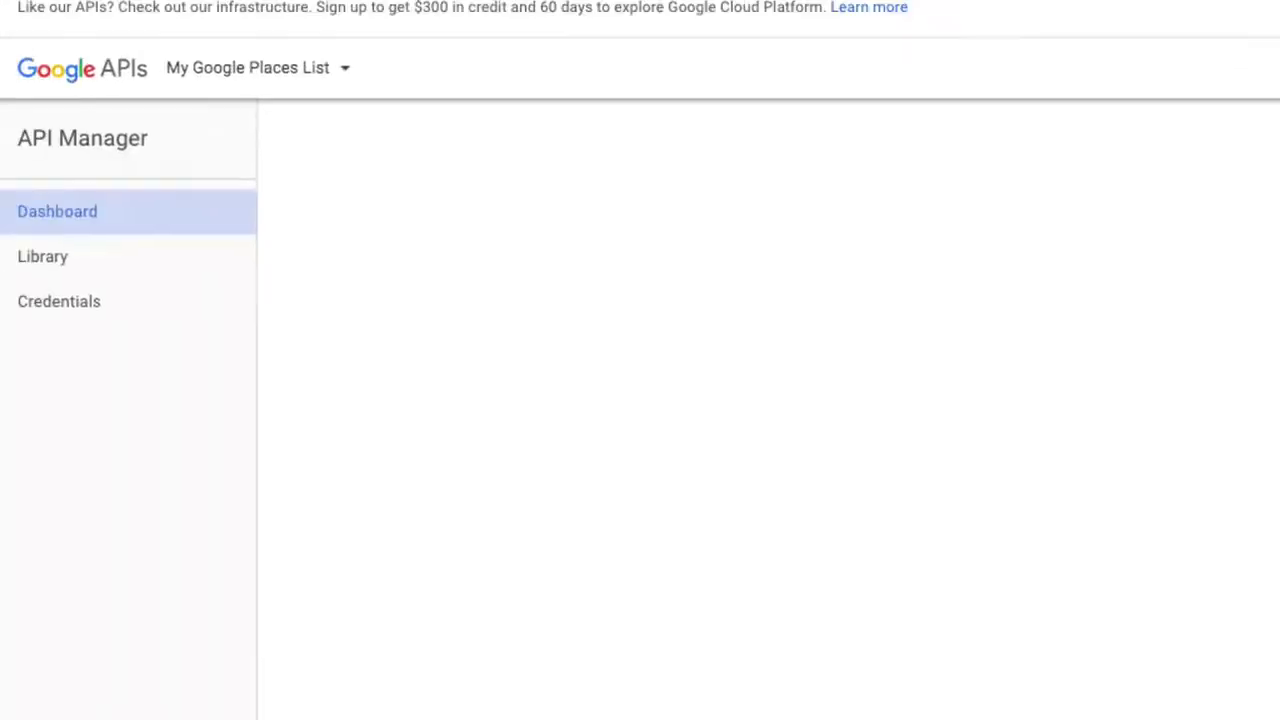
Create an API key credential for the My Google Places List project
{"action": "left_click", "coordinate": [176, 315]}
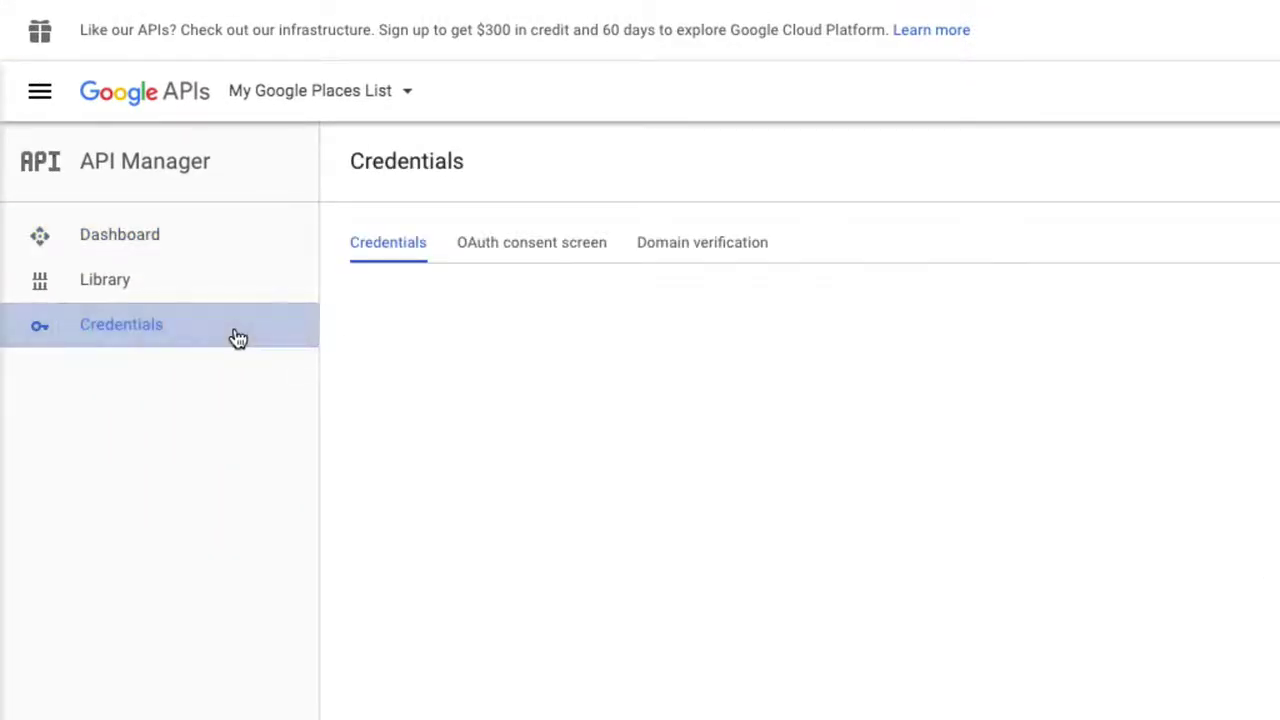
{"action": "left_click", "coordinate": [591, 354]}
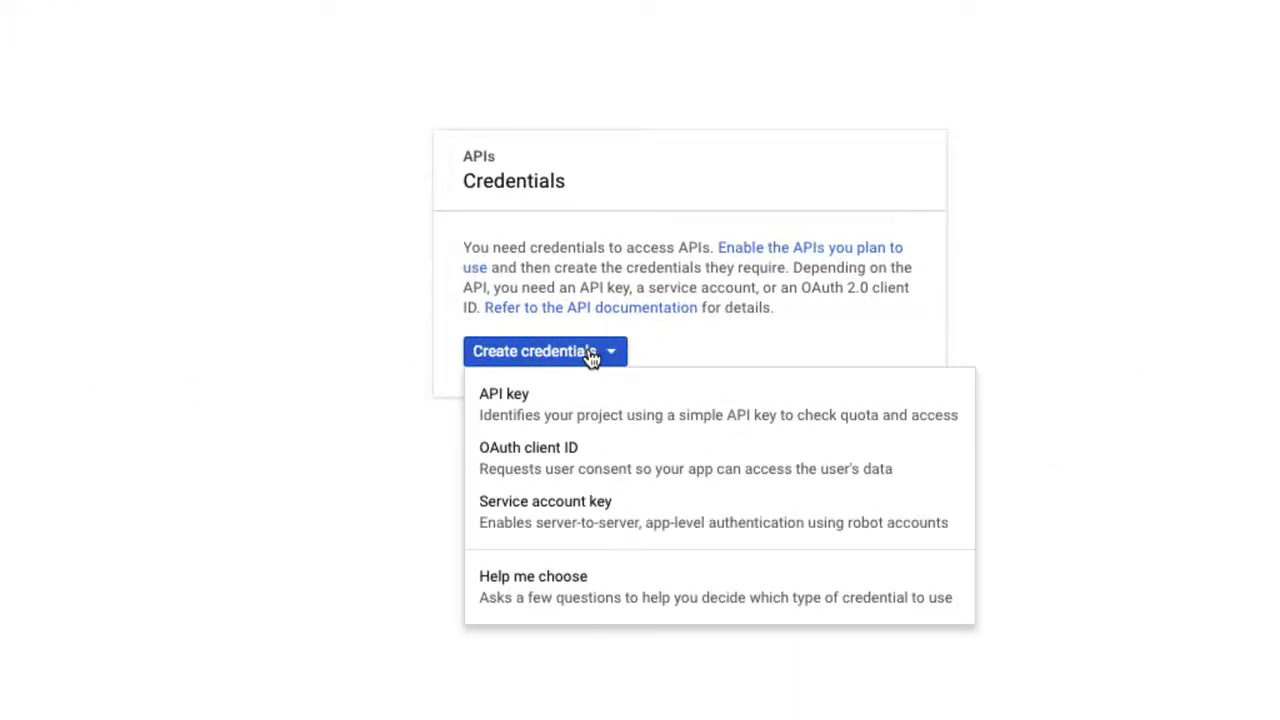
{"action": "left_click", "coordinate": [637, 410]}
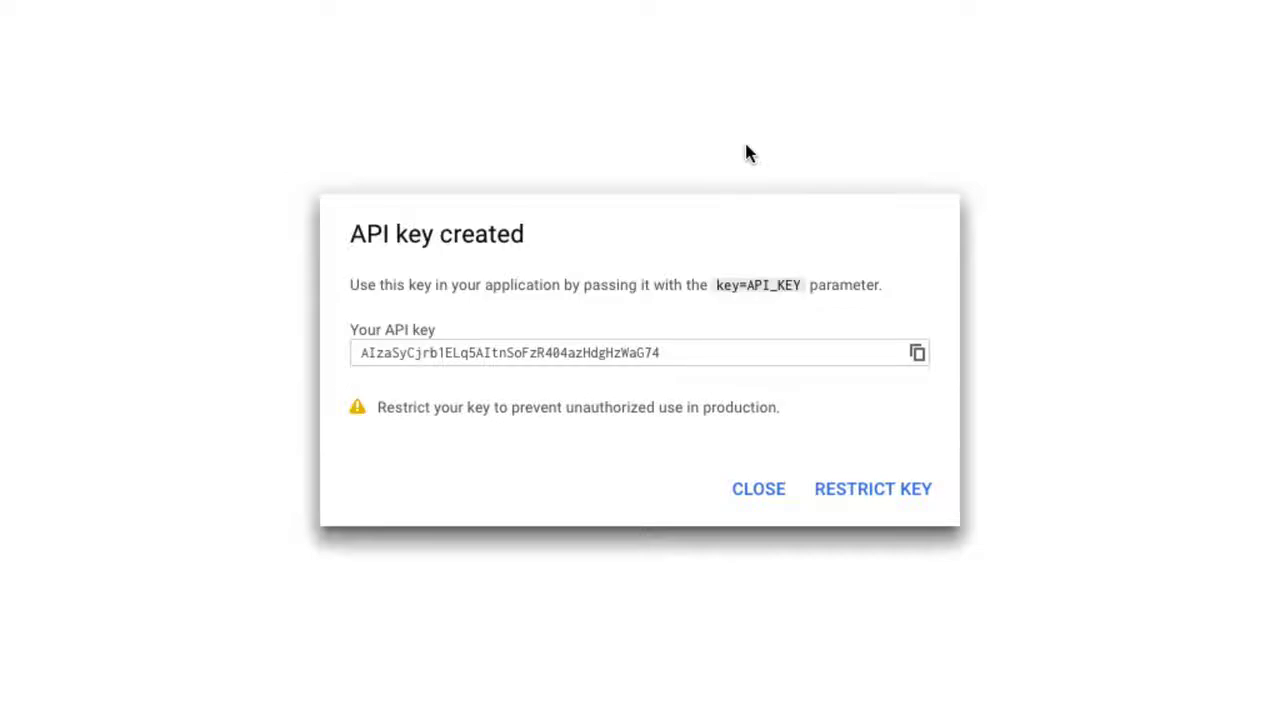
Copy the new API key and paste it into cell D1 beside API KEY in the Excel workbook, matching destination formatting
{"action": "left_click", "coordinate": [918, 356]}
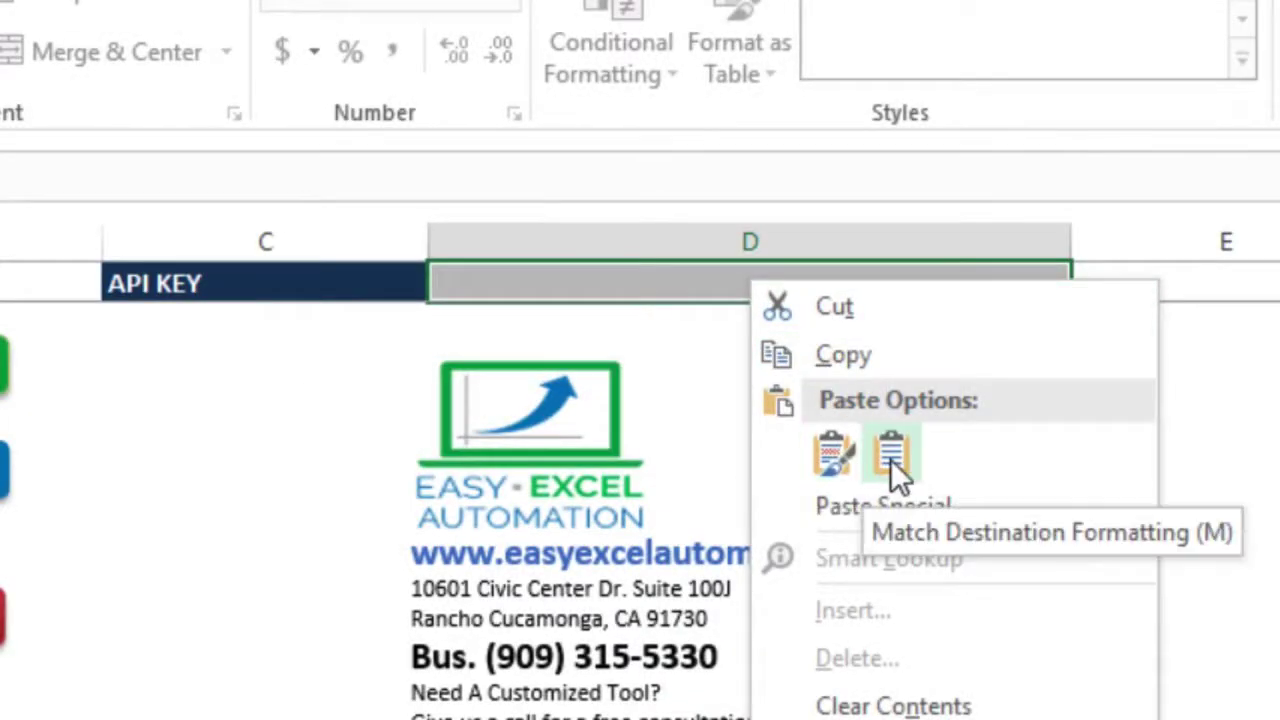
{"action": "left_click", "coordinate": [890, 459]}
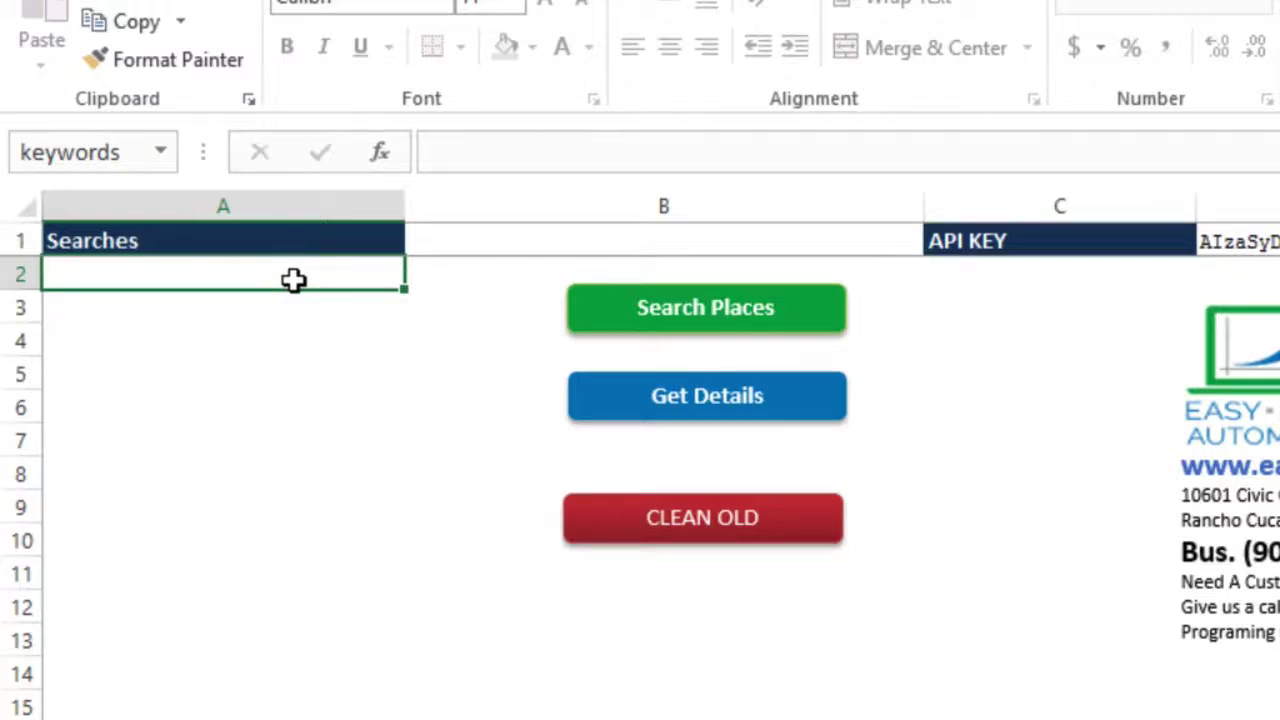
Enter the searches "cardiologists in los angeles" in A2 and "radiologists in san diego" in A3
{"action": "type", "text": "cardiologists in "}
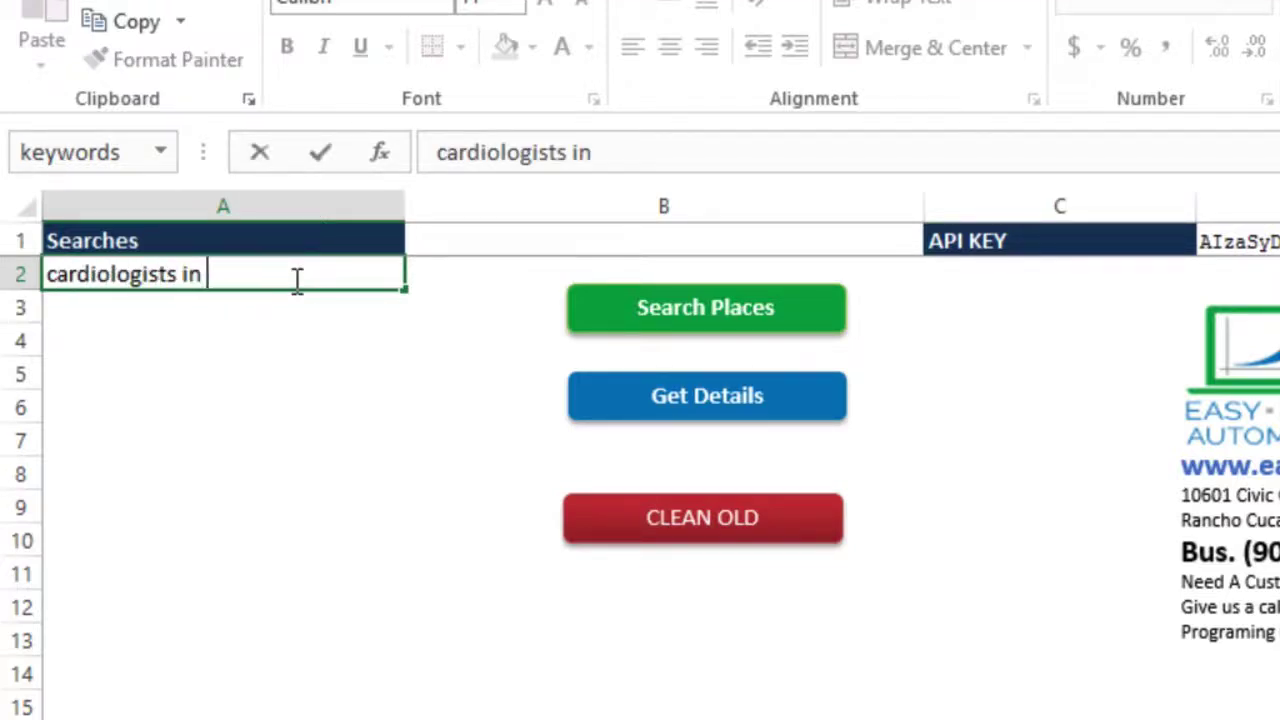
{"action": "type", "text": "los angeles"}
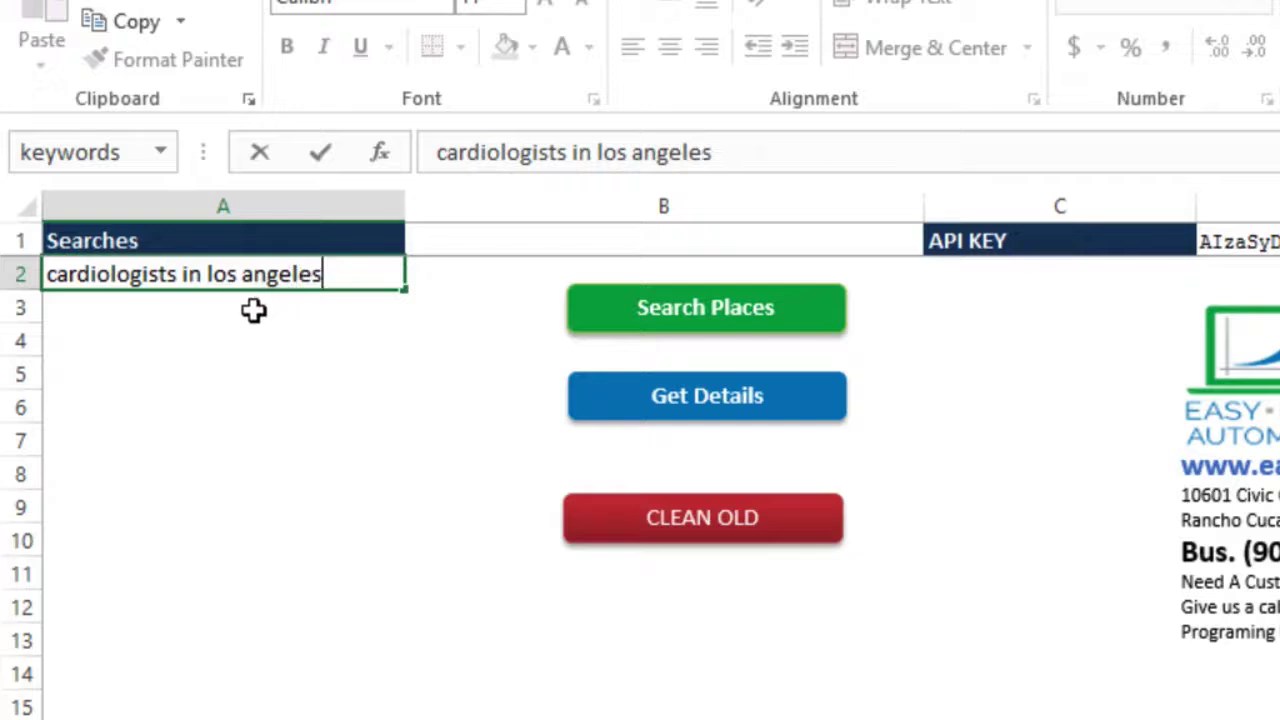
{"action": "left_click", "coordinate": [253, 312]}
{"action": "double_click", "coordinate": [253, 312]}
{"action": "type", "text": "radio"}
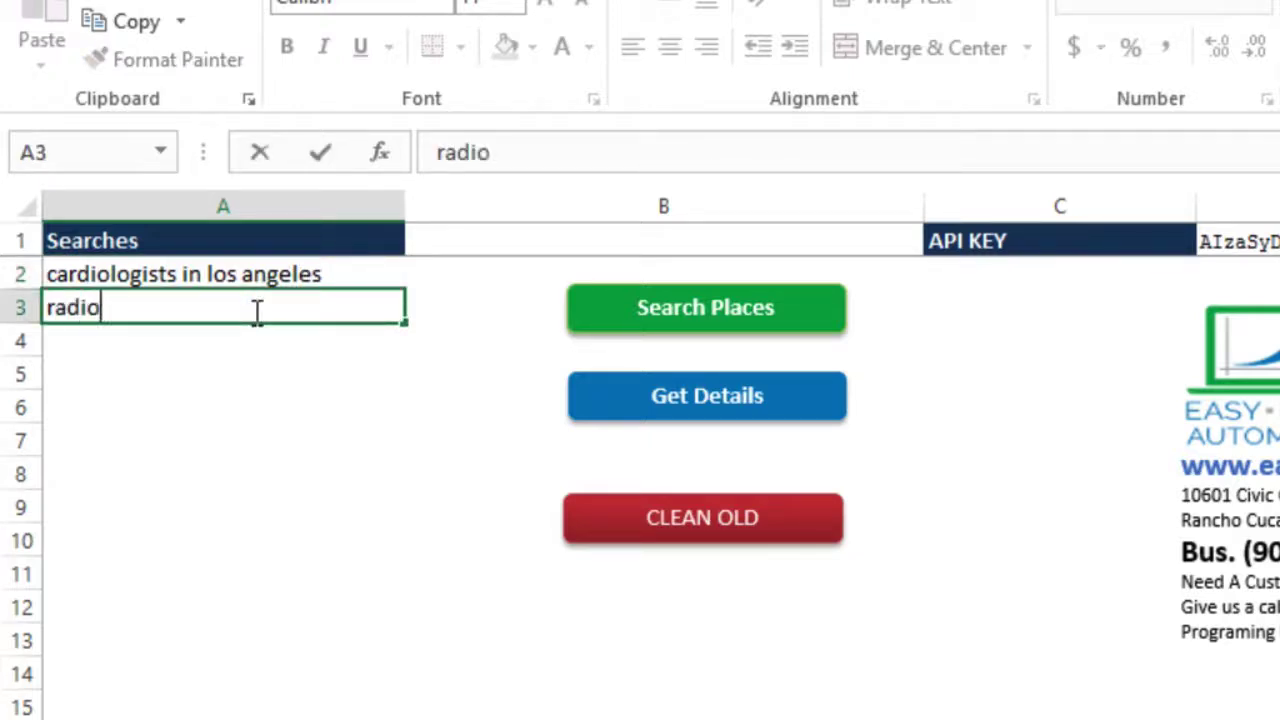
{"action": "type", "text": "logists in san d"}
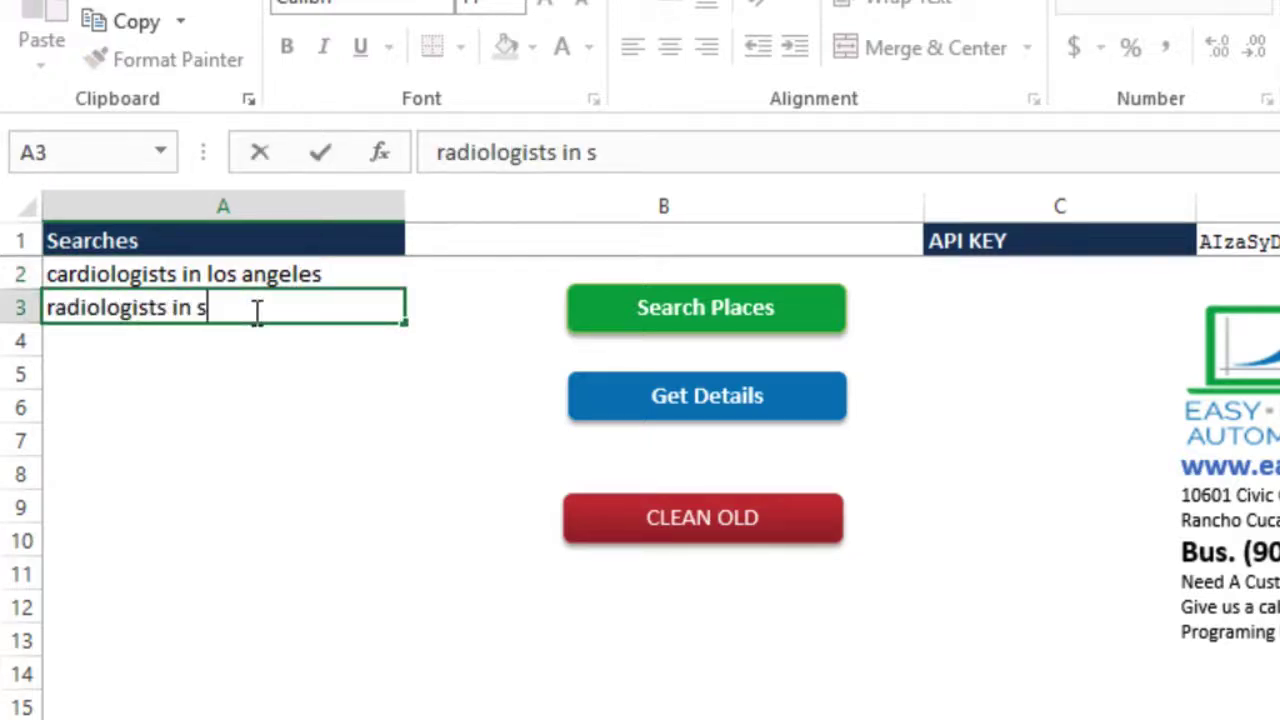
{"action": "type", "text": "iego"}
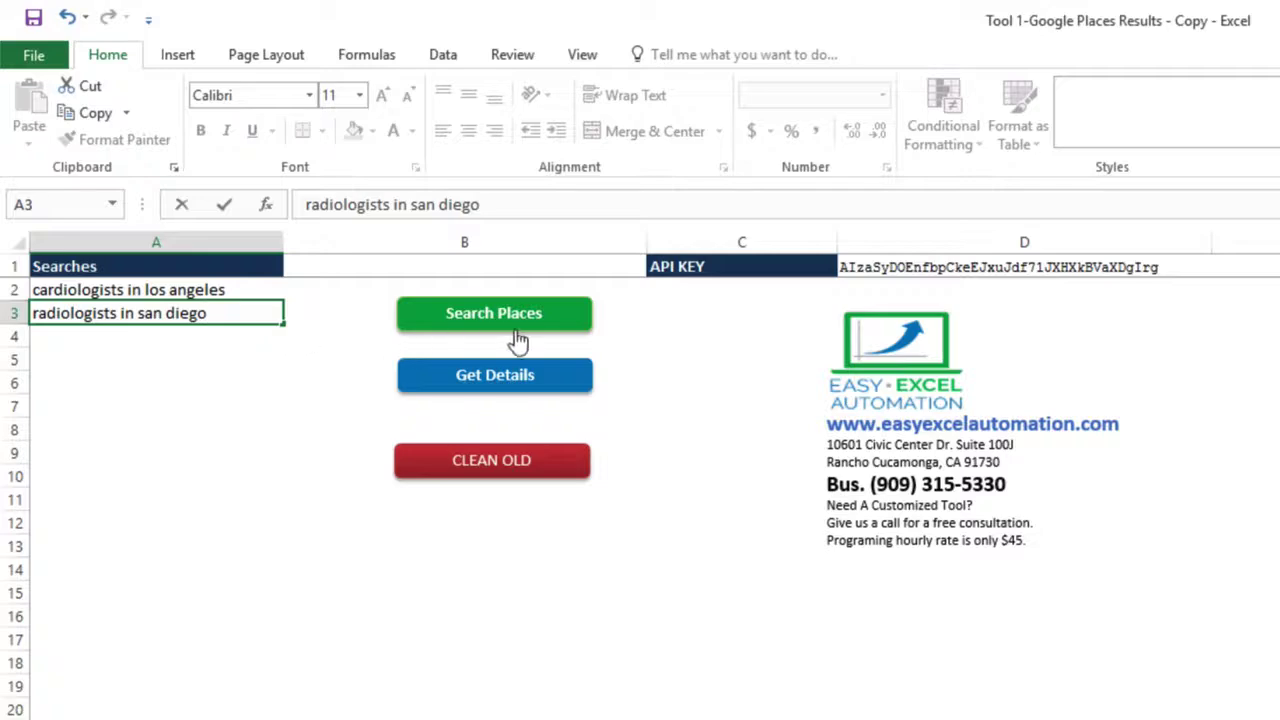
Run Search Places for the entered searches and acknowledge the completion message
{"action": "left_click", "coordinate": [570, 320]}
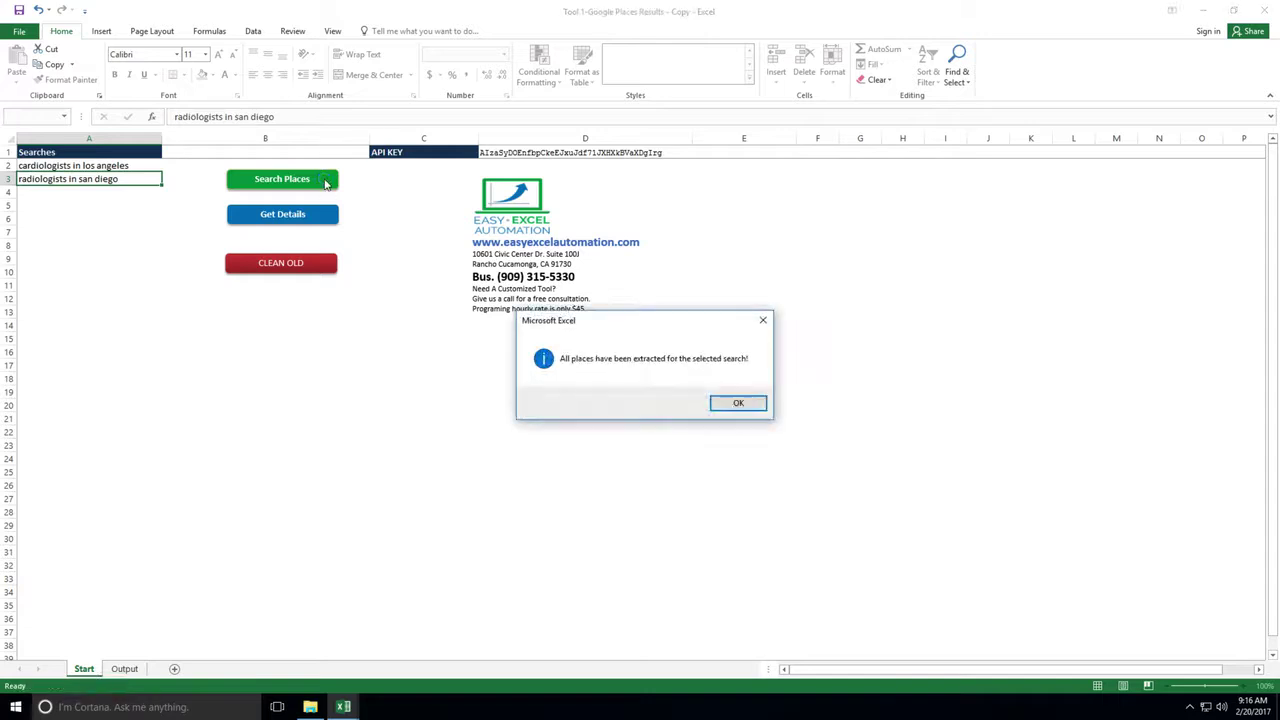
{"action": "left_click", "coordinate": [742, 403]}
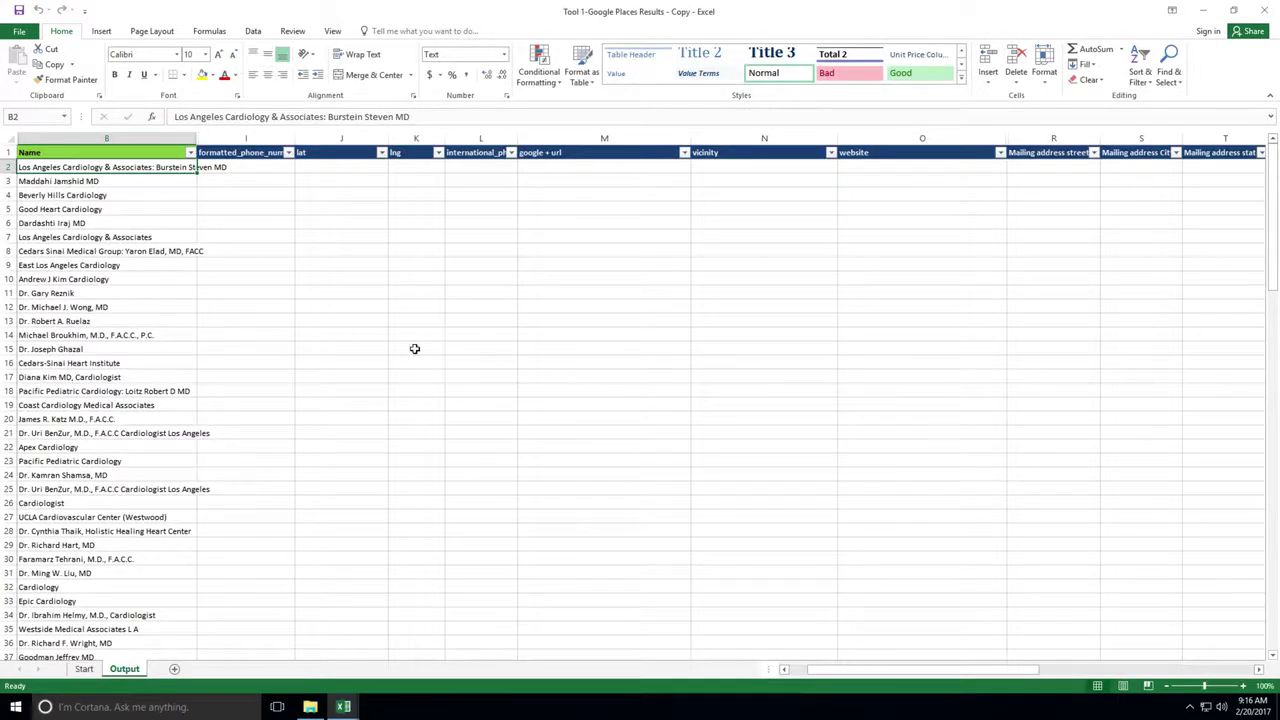
Widen the Output sheet's Name column to review the extracted places down the list, and return to the Start sheet
{"action": "left_click_drag", "start_coordinate": [197, 137], "coordinate": [276, 137]}
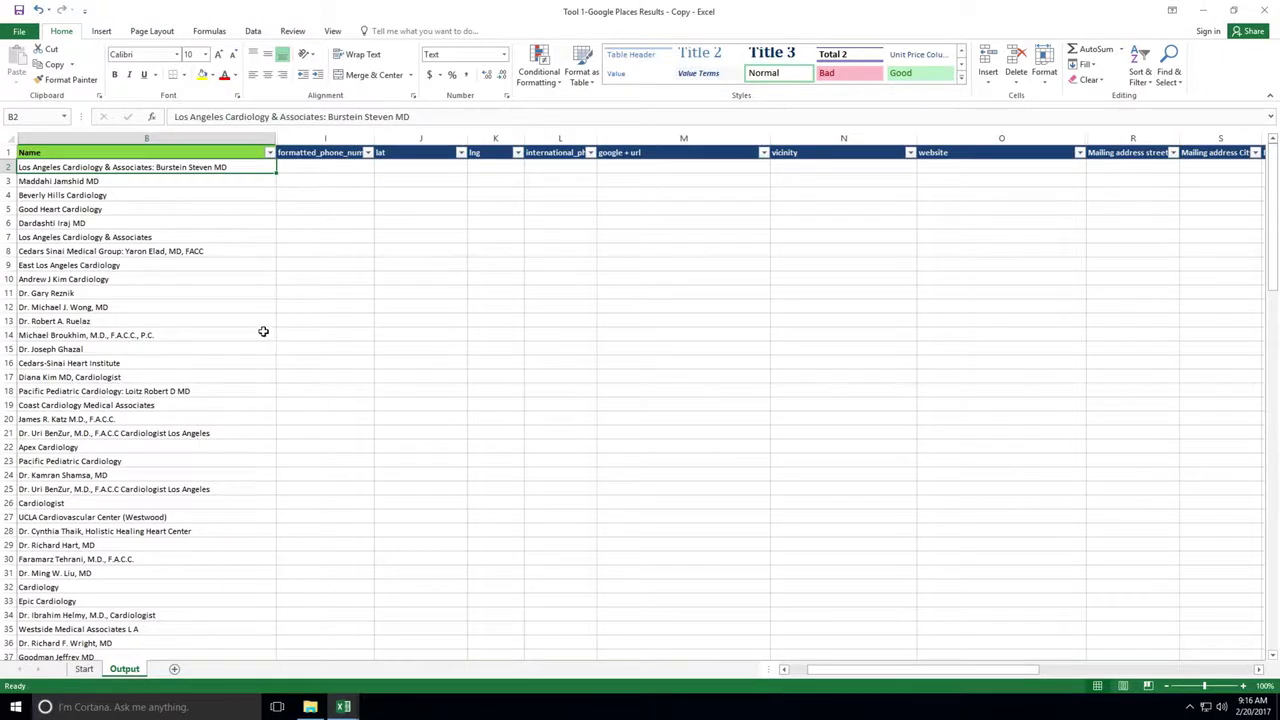
{"action": "scroll", "coordinate": [270, 330], "scroll_direction": "down", "scroll_amount": 6}
{"action": "scroll", "coordinate": [263, 331], "scroll_direction": "down", "scroll_amount": 9}
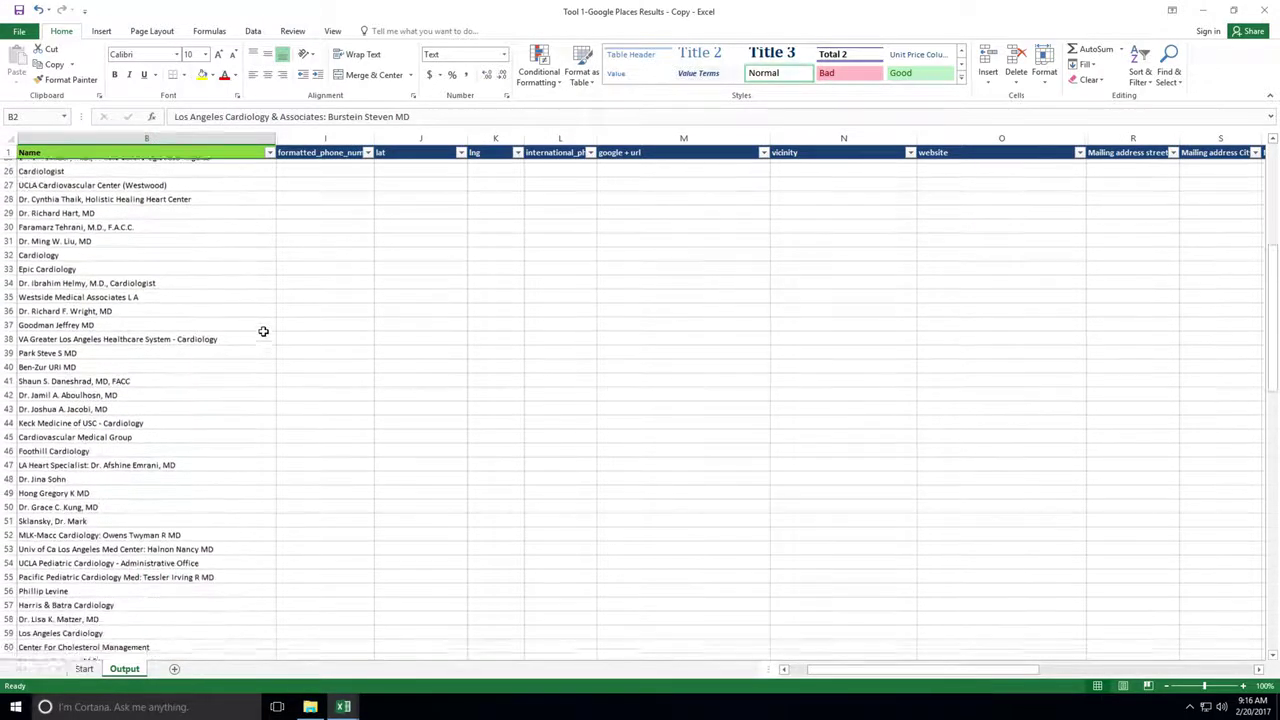
{"action": "scroll", "coordinate": [263, 331], "scroll_direction": "down", "scroll_amount": 1}
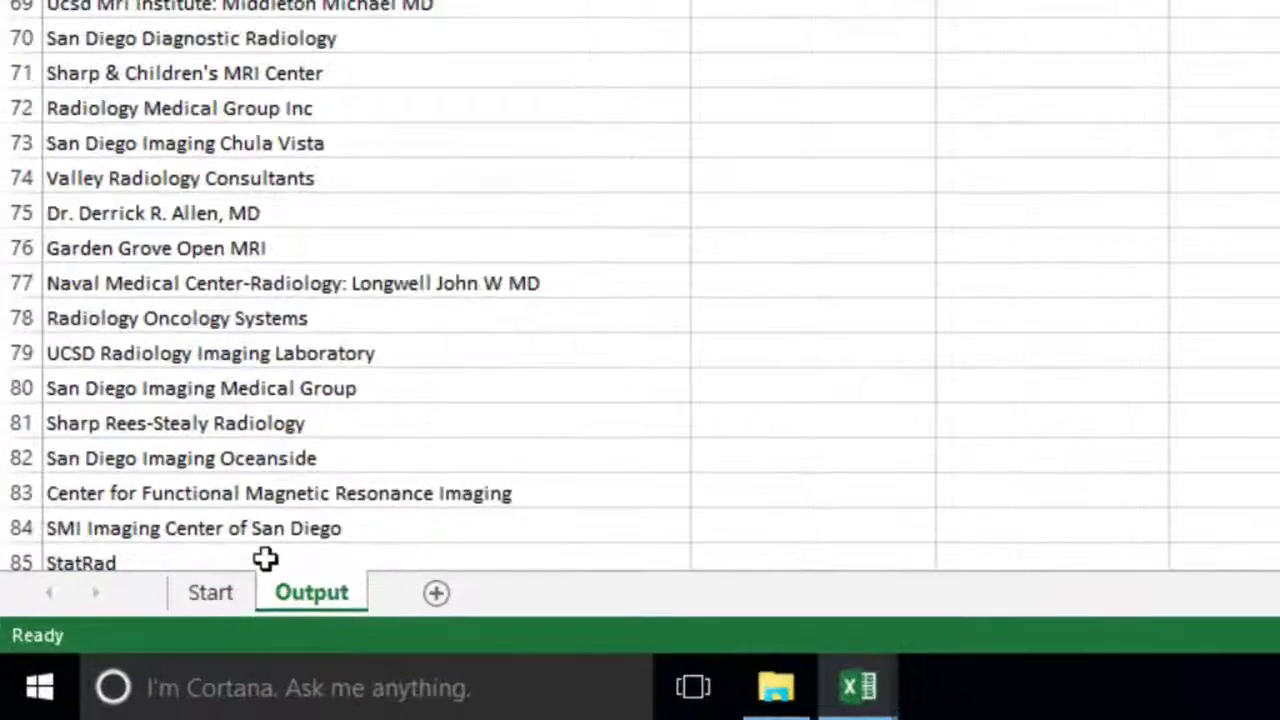
{"action": "left_click", "coordinate": [226, 593]}
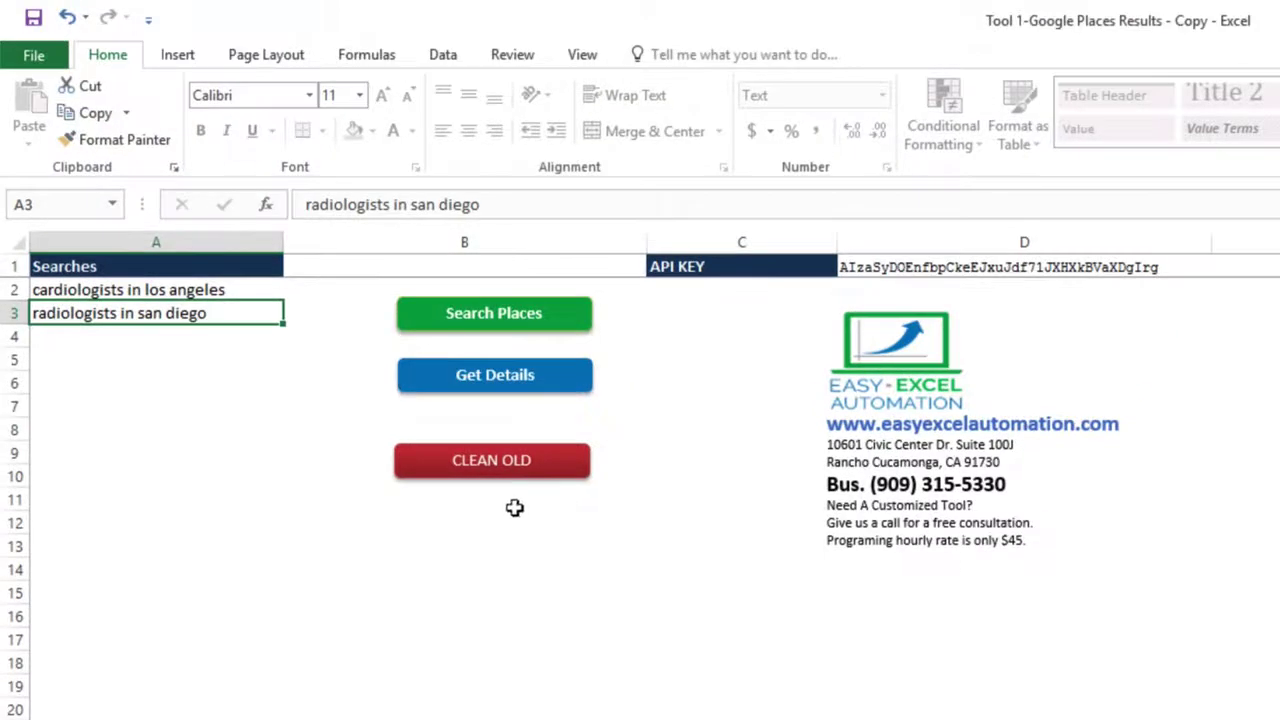
Run Get Details for the extracted places, acknowledge the file location message, and open the Output sheet
{"action": "left_click", "coordinate": [575, 240]}
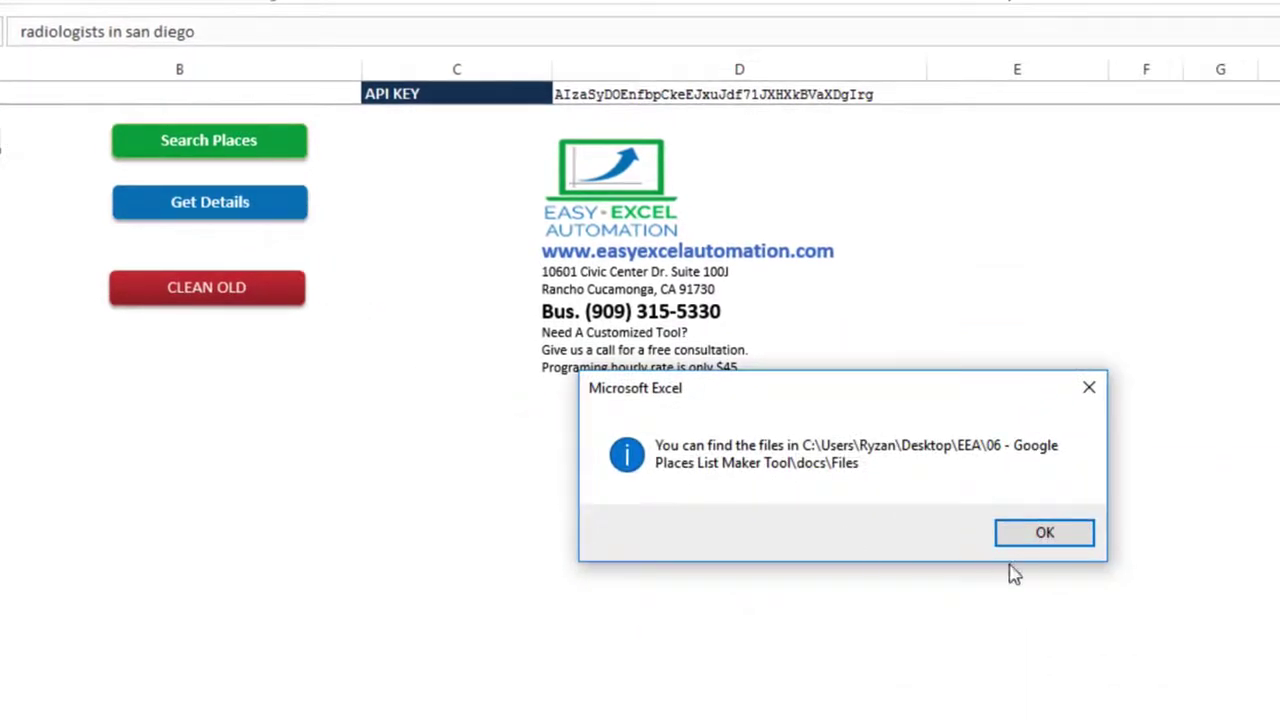
{"action": "left_click", "coordinate": [1037, 533]}
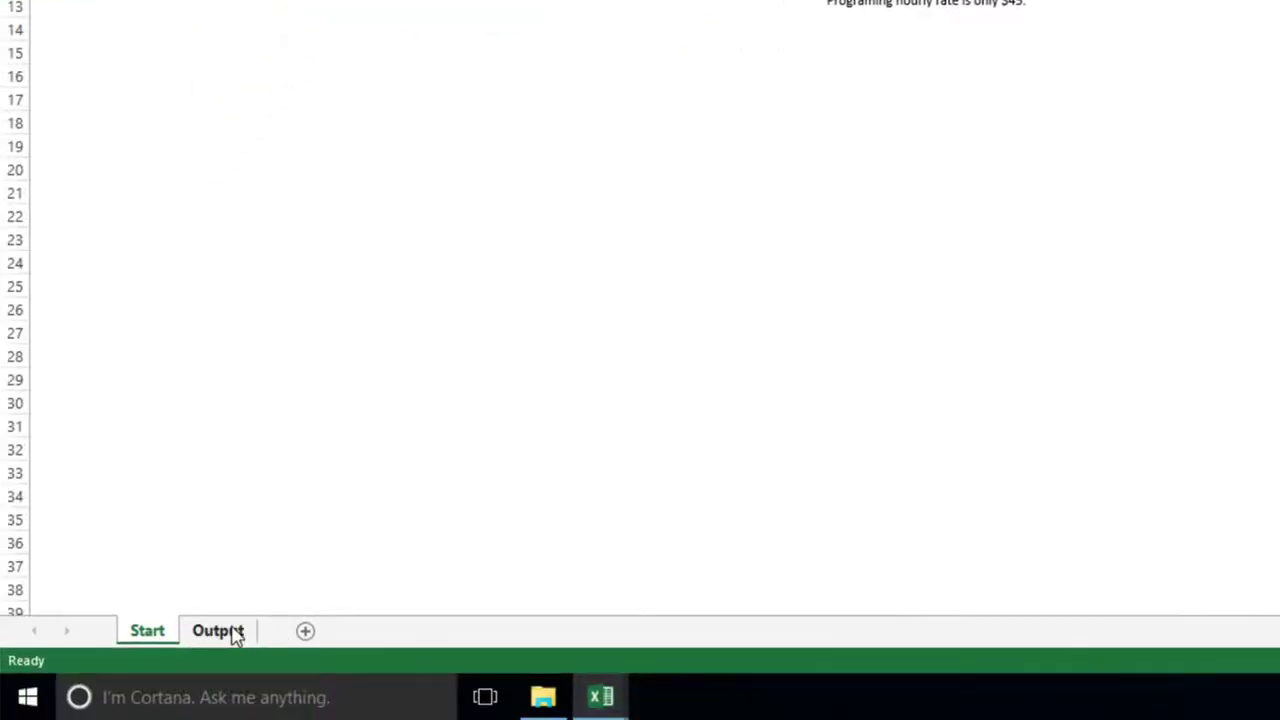
{"action": "left_click", "coordinate": [234, 633]}
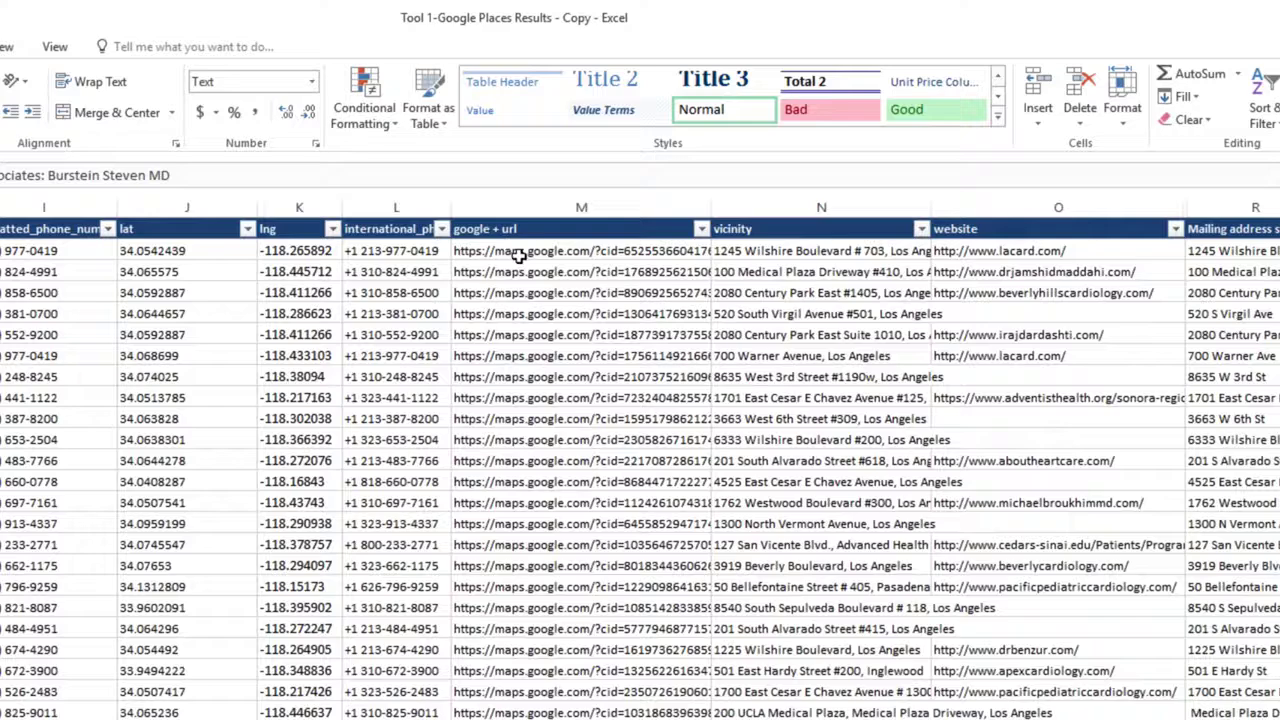
Check the first listing's google + url and website in the browser, and review the Output sheet's remaining columns through Search Name
{"action": "left_click", "coordinate": [964, 251]}
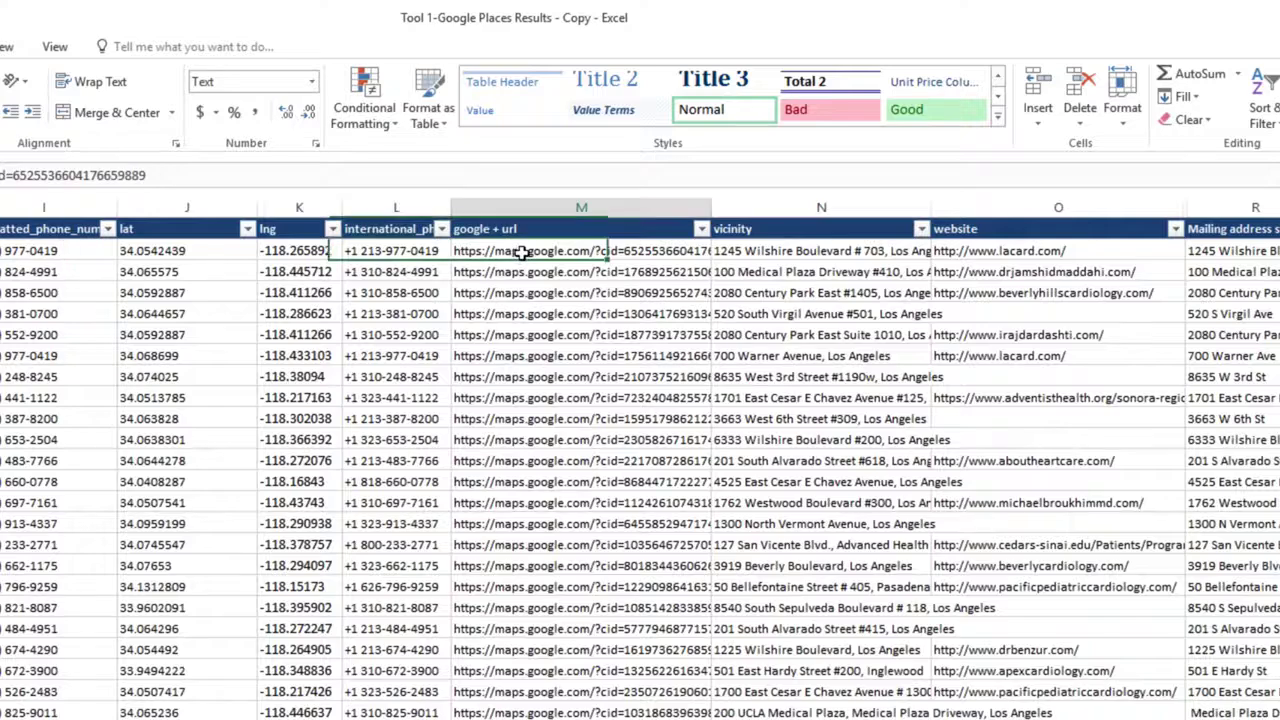
{"action": "left_click", "coordinate": [520, 253]}
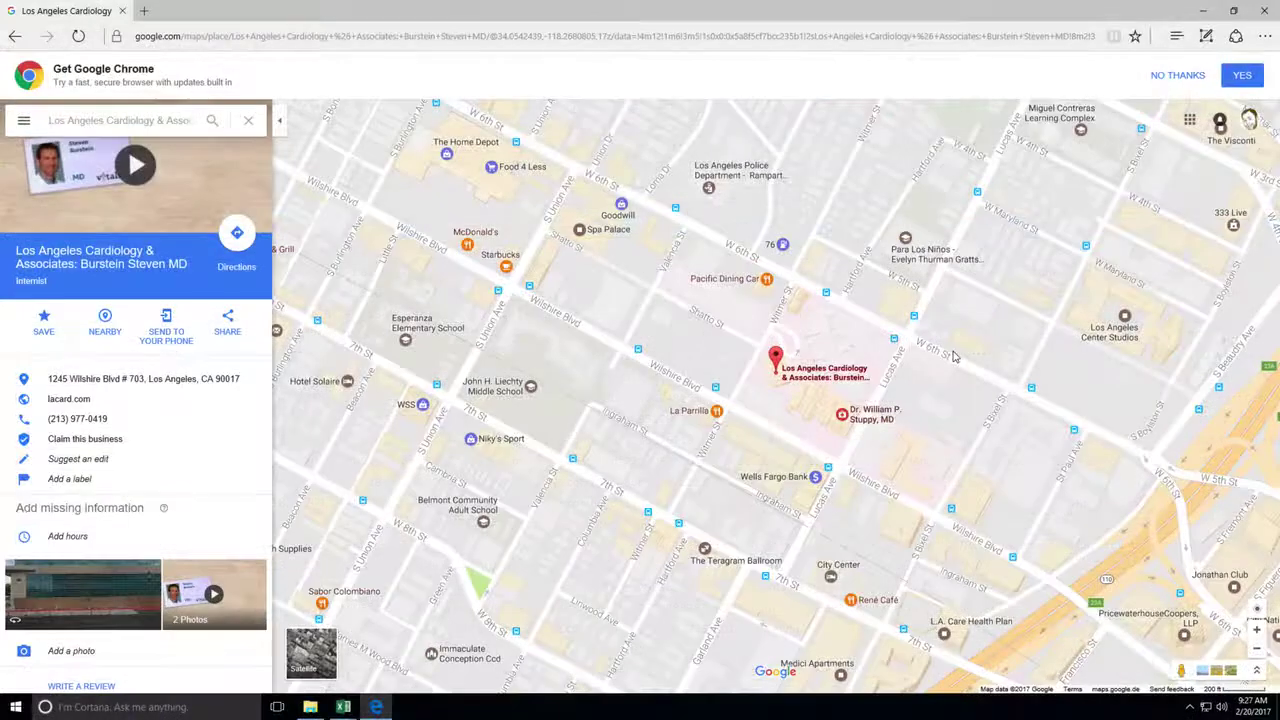
{"action": "key", "text": "alt+Tab"}
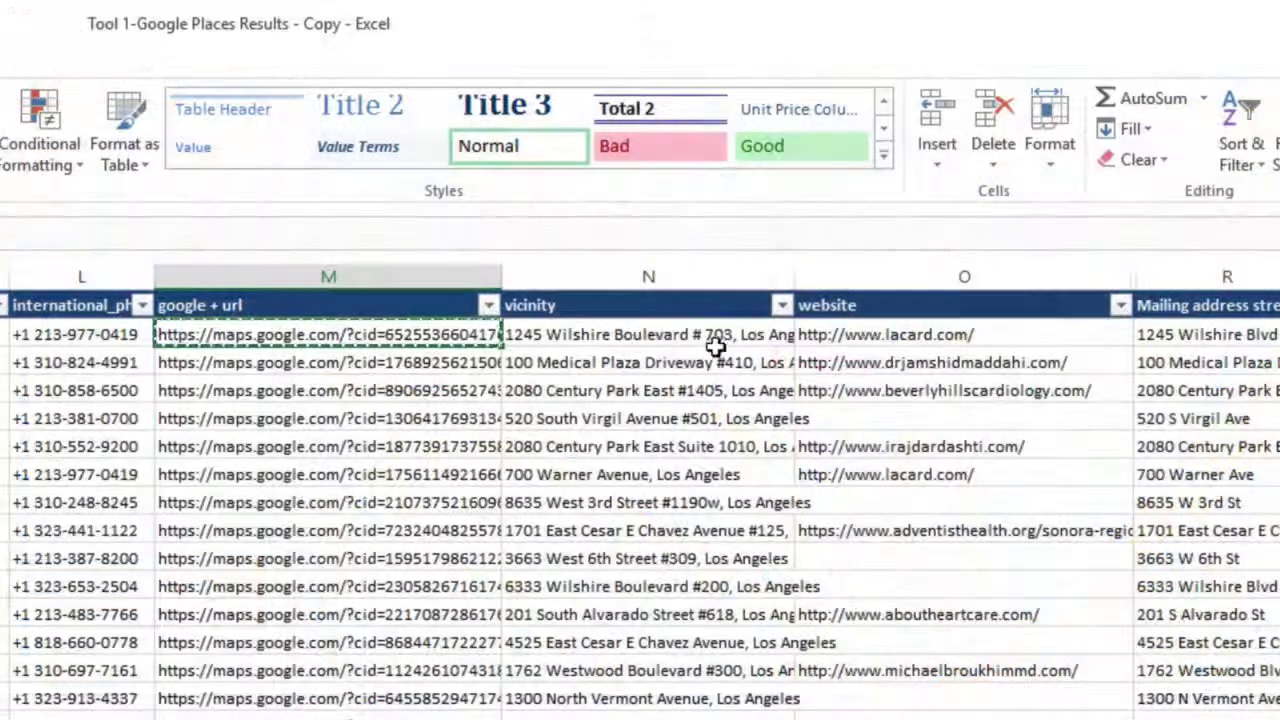
{"action": "left_click", "coordinate": [822, 335]}
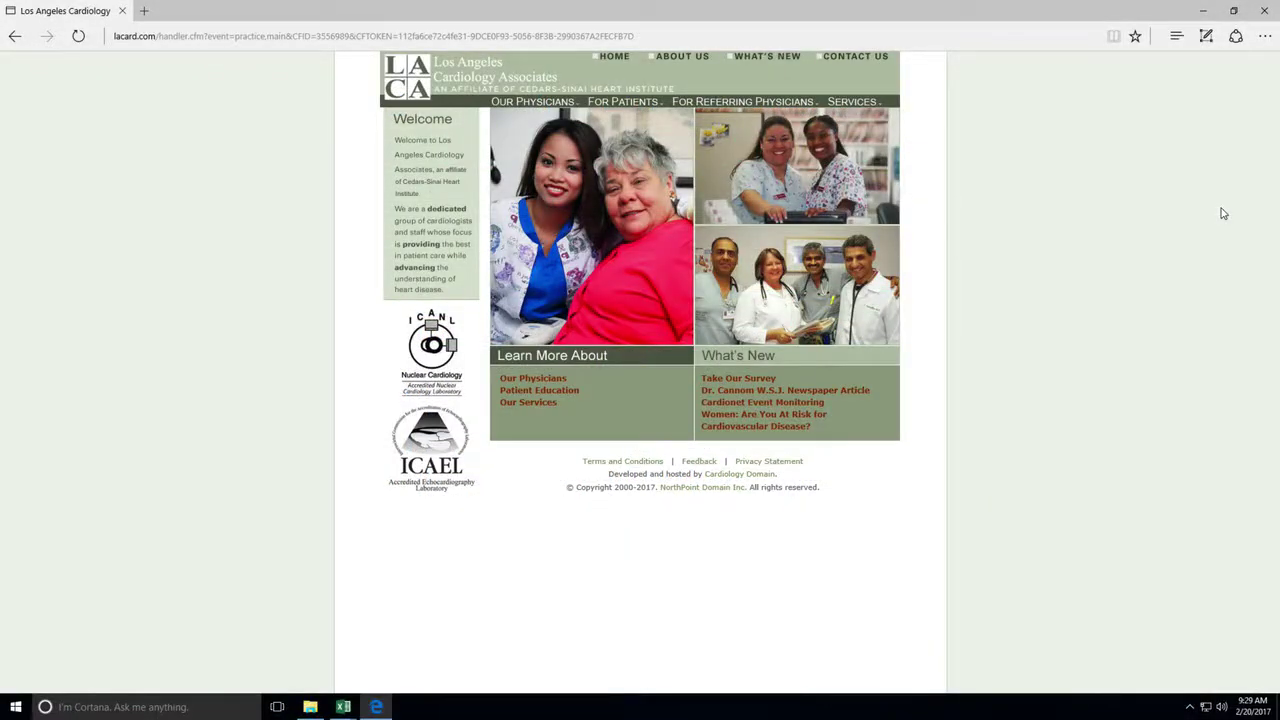
{"action": "key", "text": "alt+Tab"}
{"action": "scroll", "coordinate": [640, 450], "scroll_direction": "right", "scroll_amount": 3}
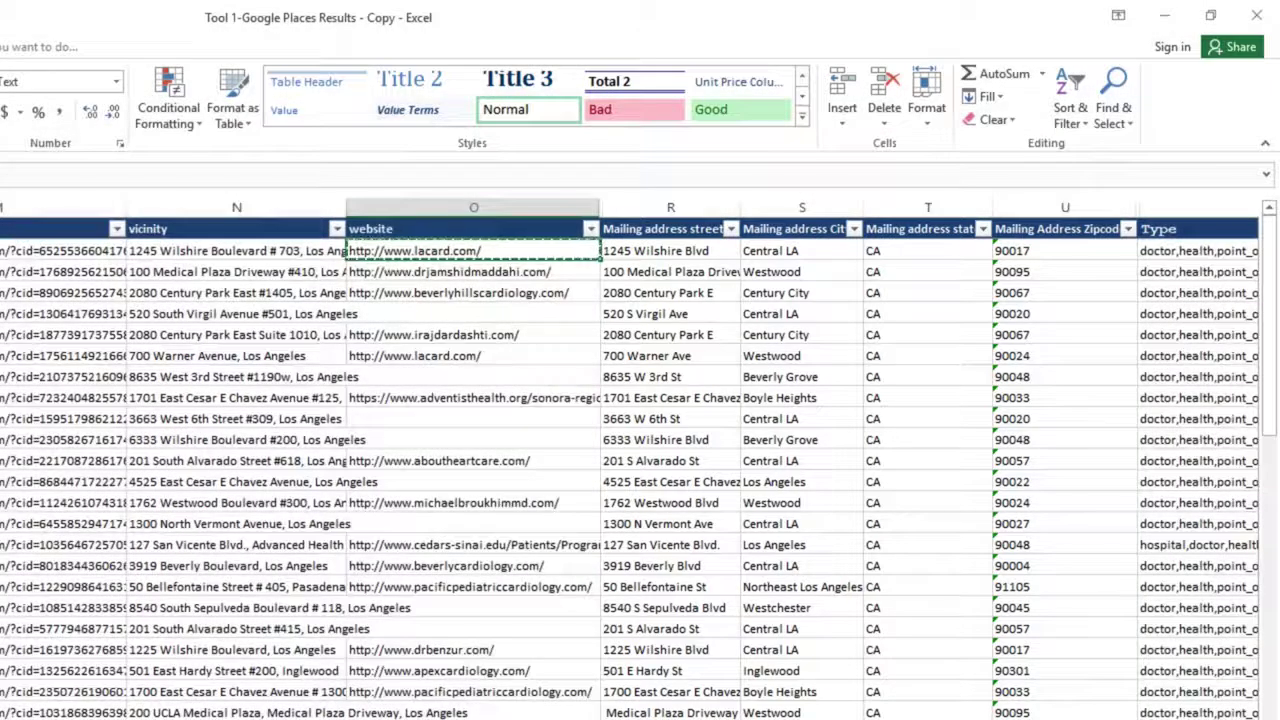
{"action": "scroll", "coordinate": [640, 450], "scroll_direction": "right", "scroll_amount": 6}
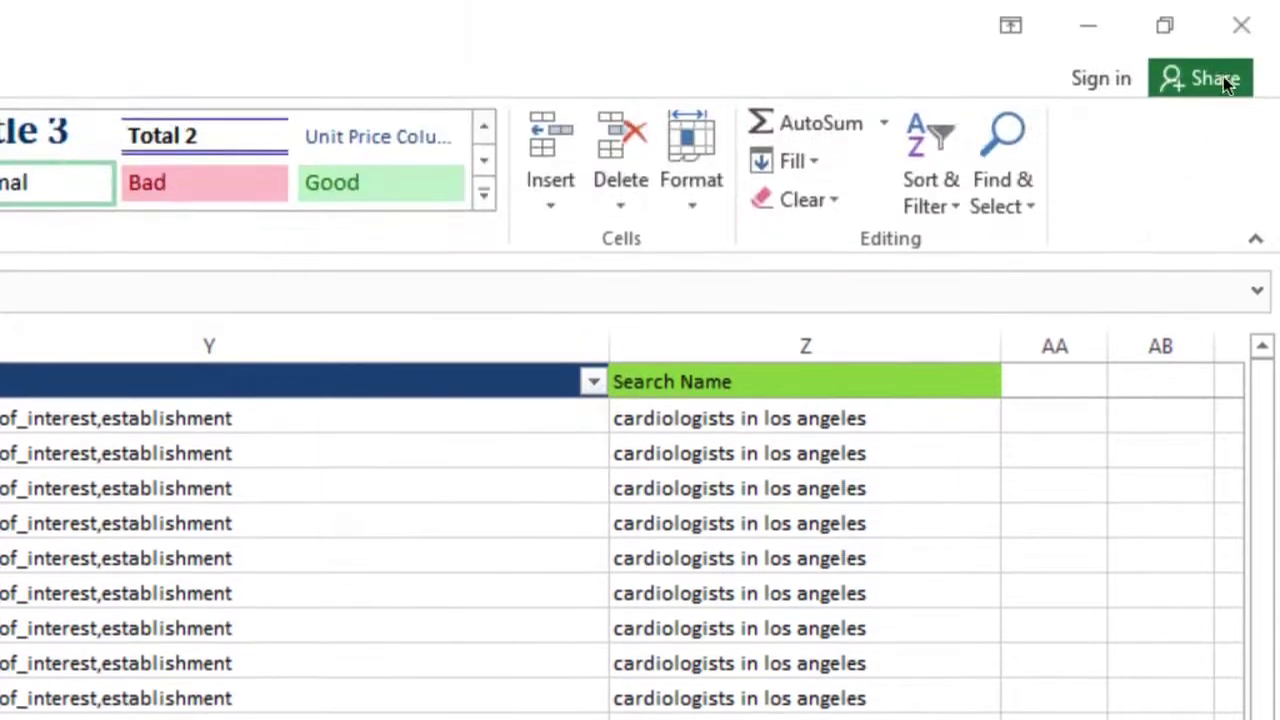
Close the tool workbook, open Export_2017-02-20_09-17-17 from the Files folder to review its listings, and close it
{"action": "left_click", "coordinate": [1247, 30]}
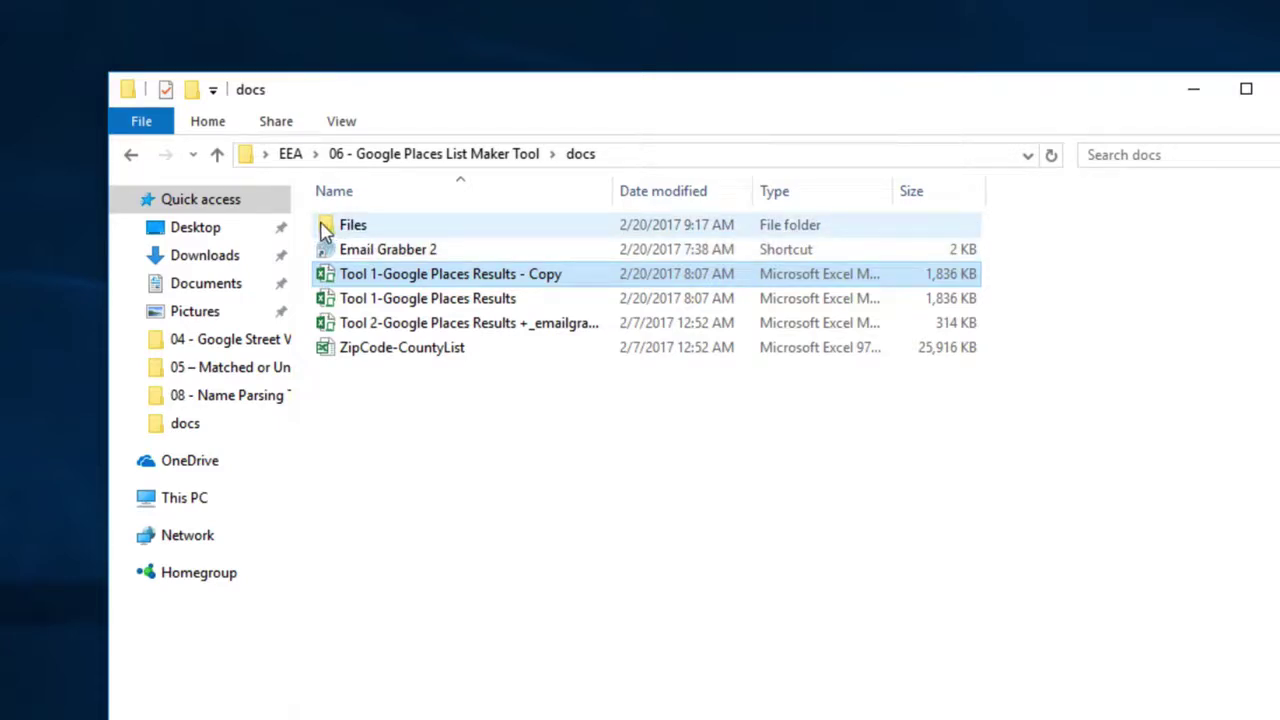
{"action": "double_click", "coordinate": [326, 230]}
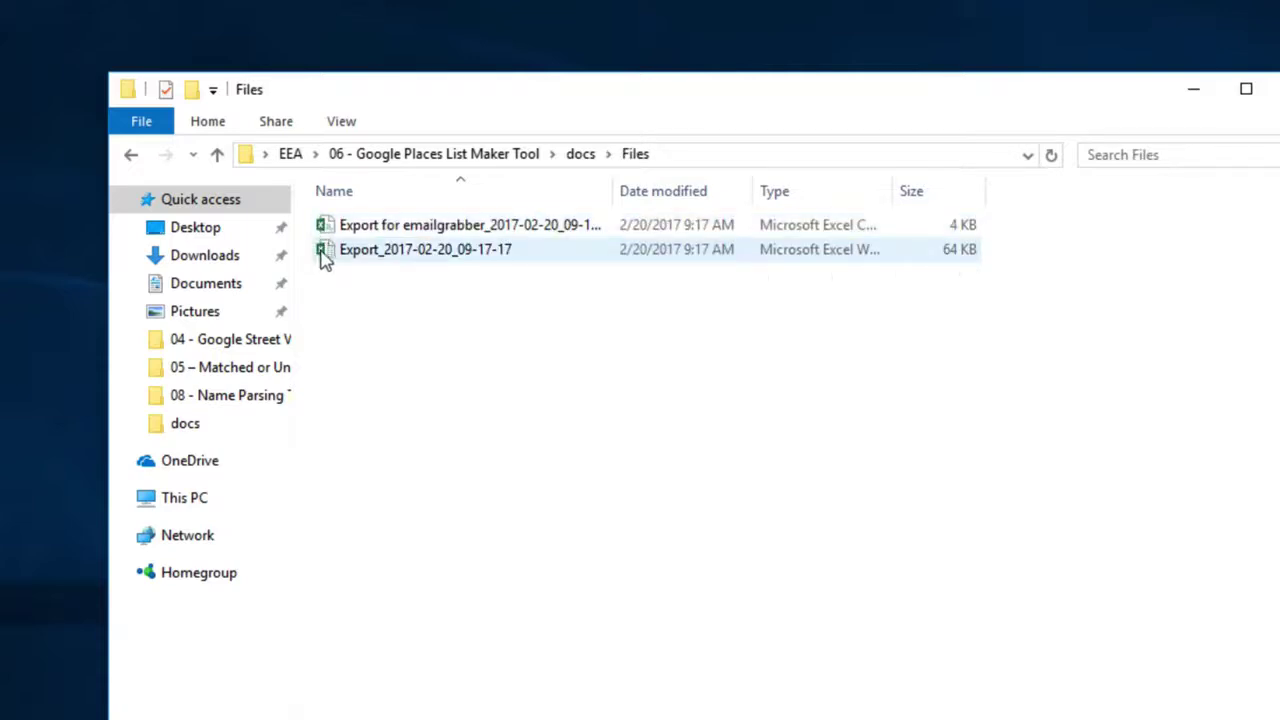
{"action": "double_click", "coordinate": [326, 250]}
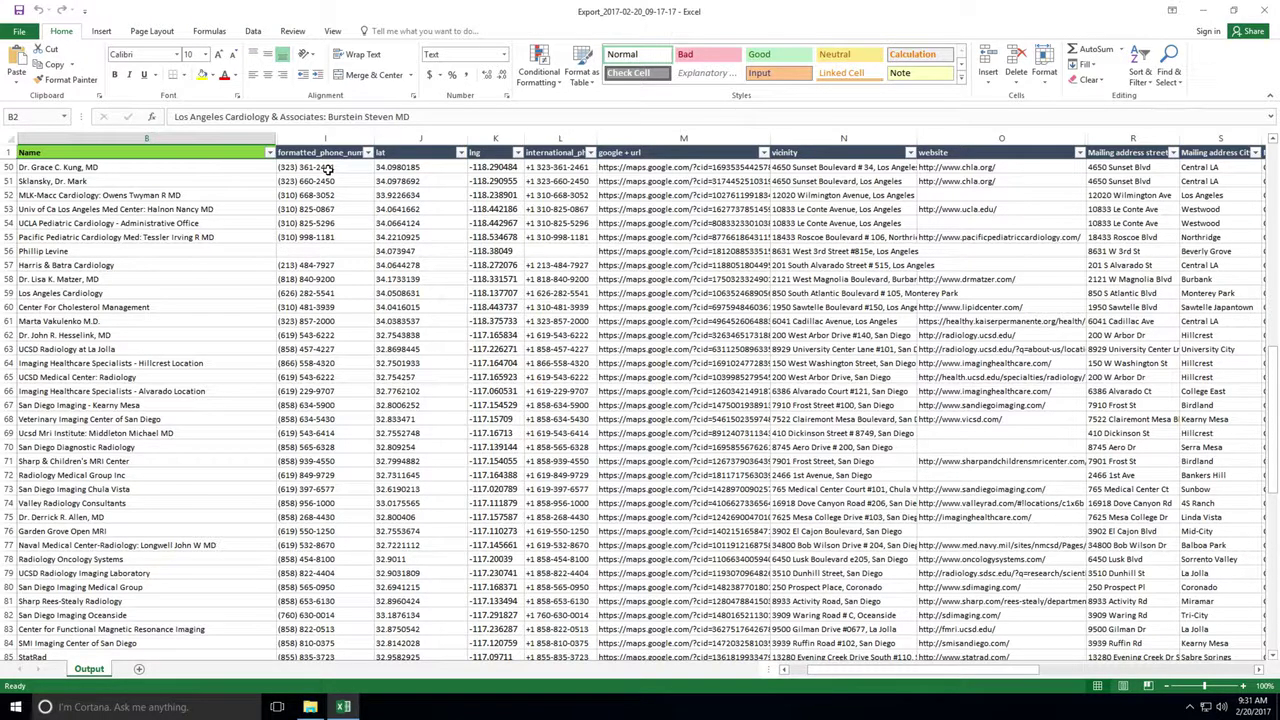
{"action": "left_click", "coordinate": [1266, 12]}
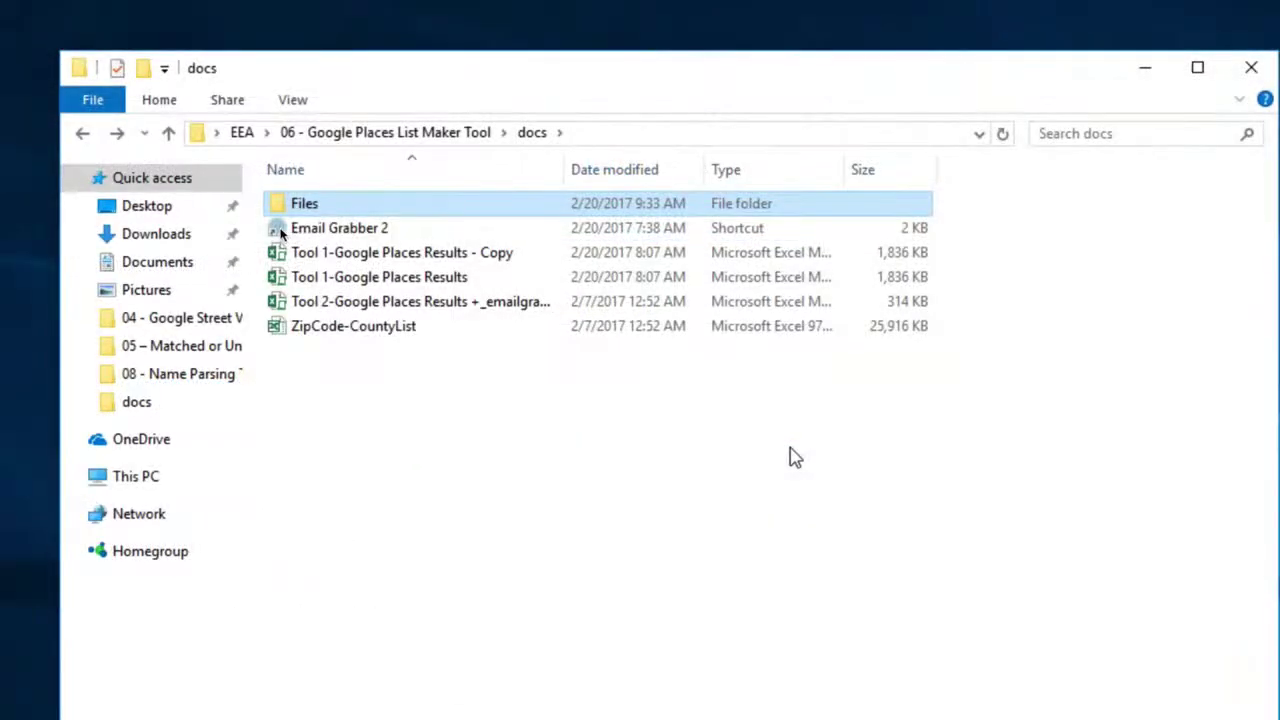
Launch Email Grabber 2 from the docs folder and load Export for emailgrabber_2017-02-20_09-17-17.csv from Files into the Queue Manager
{"action": "double_click", "coordinate": [286, 229]}
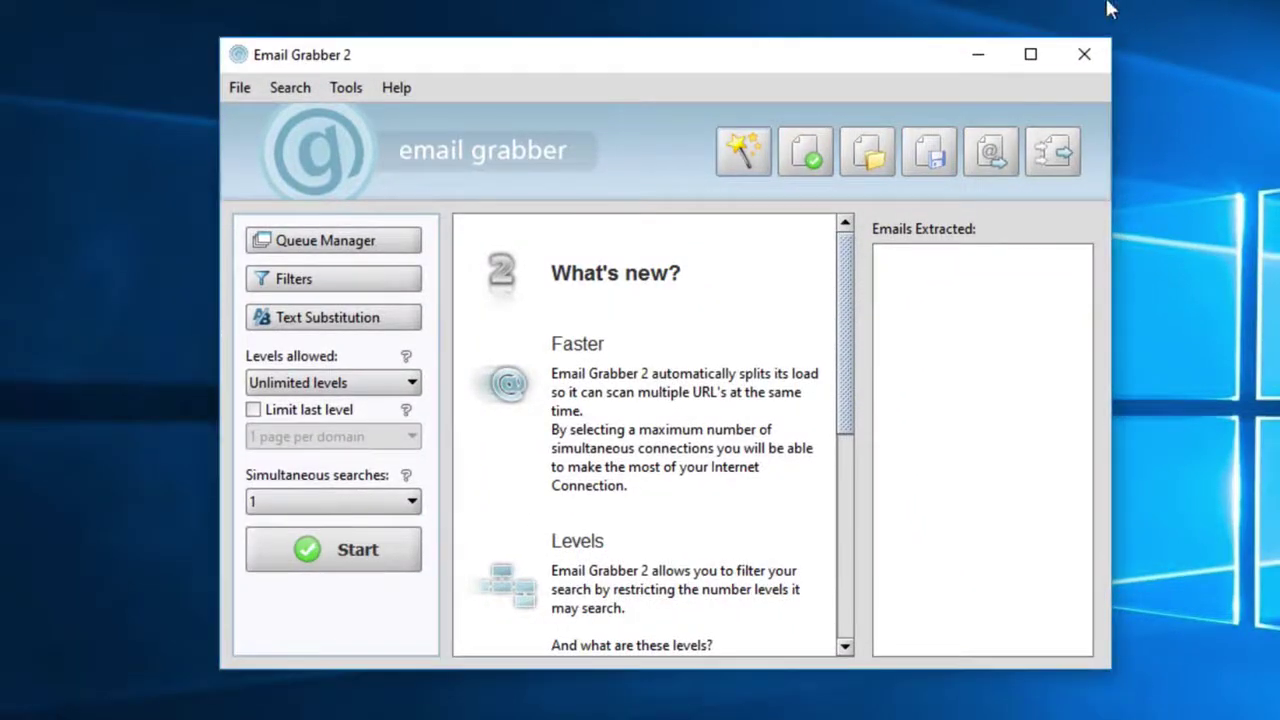
{"action": "left_click", "coordinate": [397, 248]}
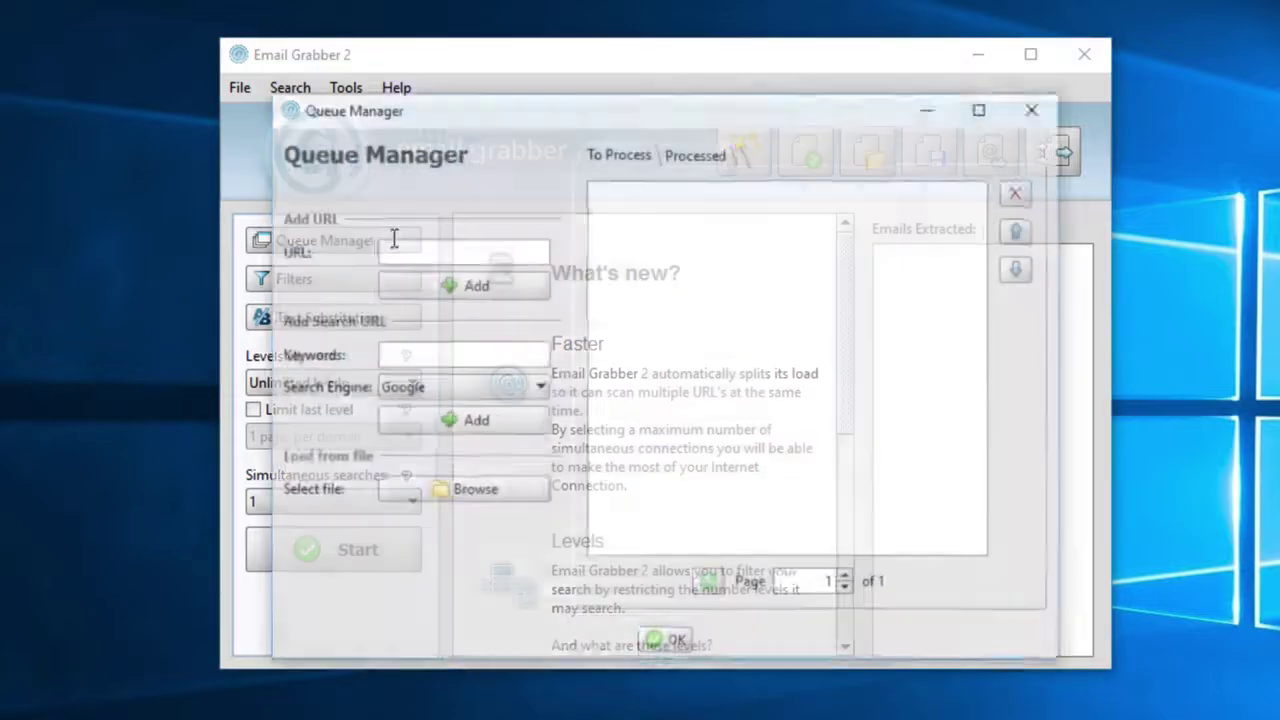
{"action": "left_click", "coordinate": [492, 496]}
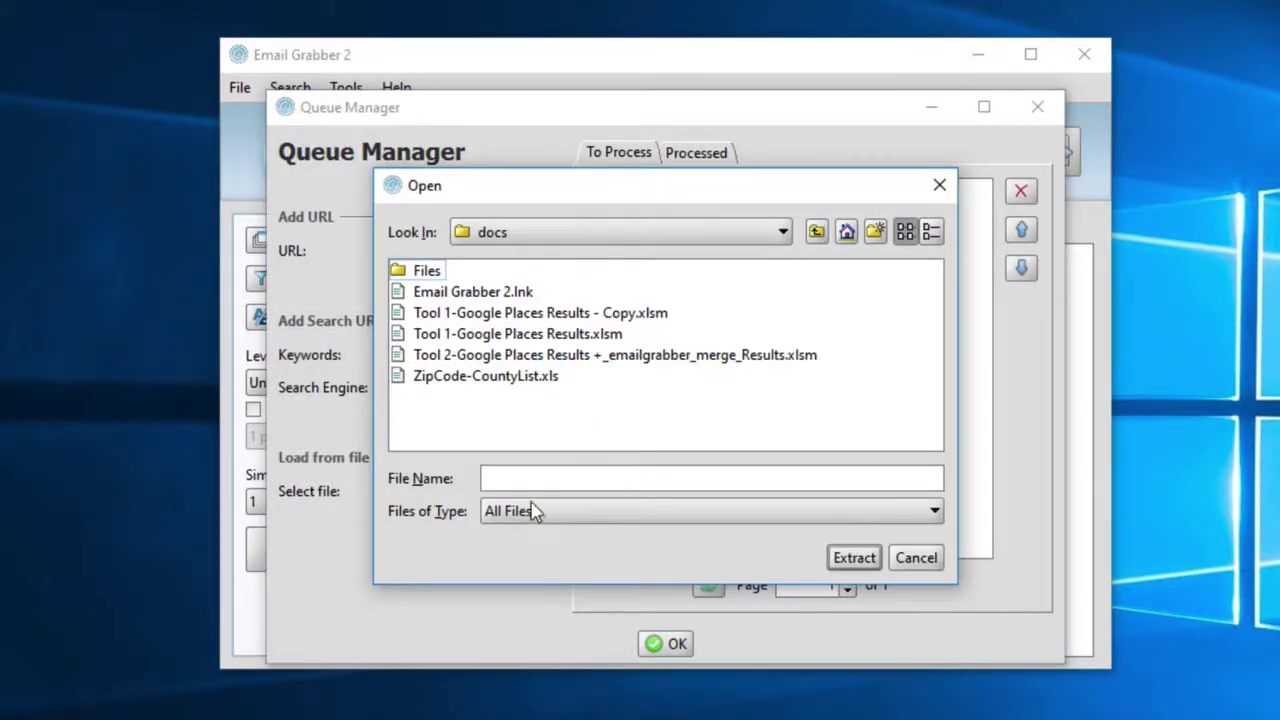
{"action": "double_click", "coordinate": [401, 274]}
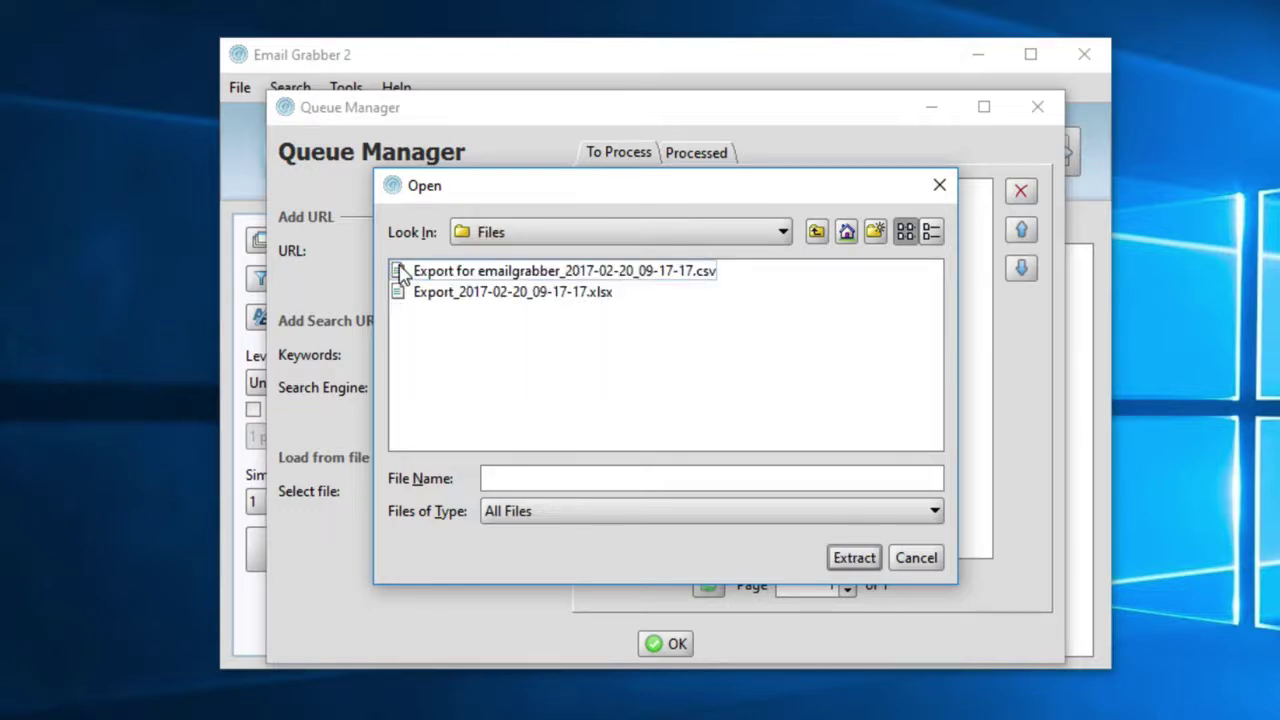
{"action": "left_click", "coordinate": [425, 298]}
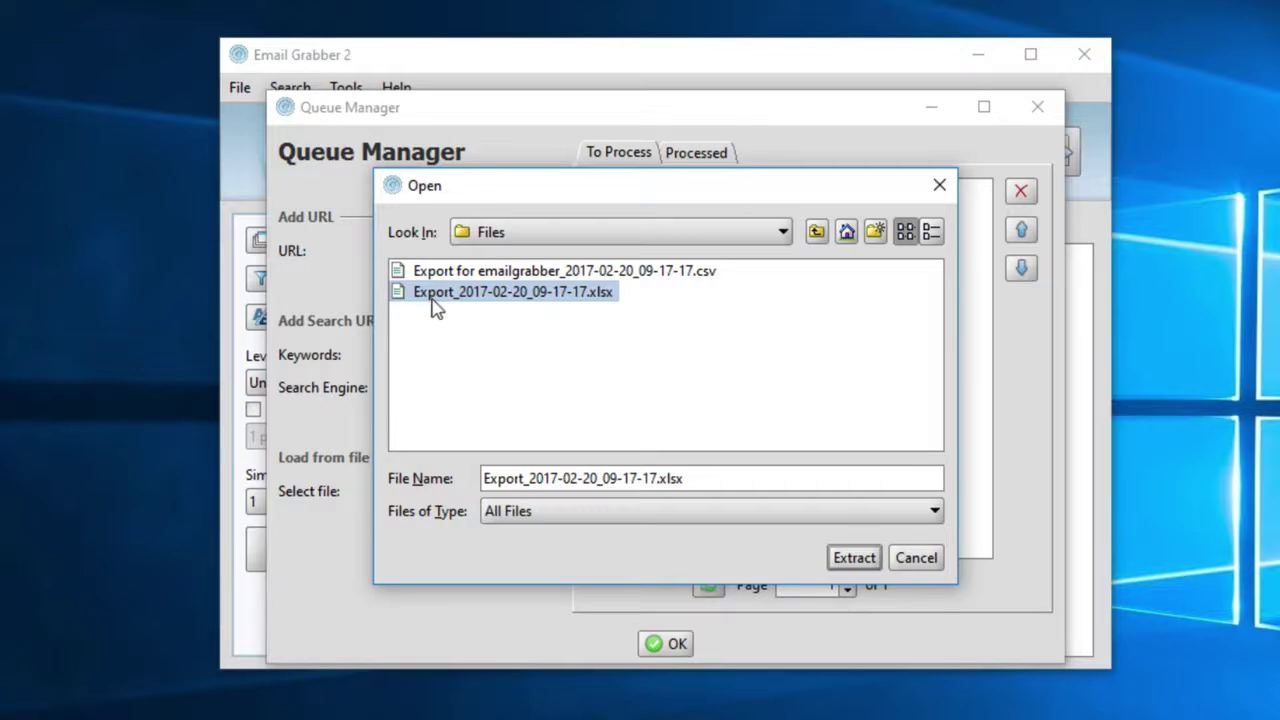
{"action": "left_click", "coordinate": [436, 275]}
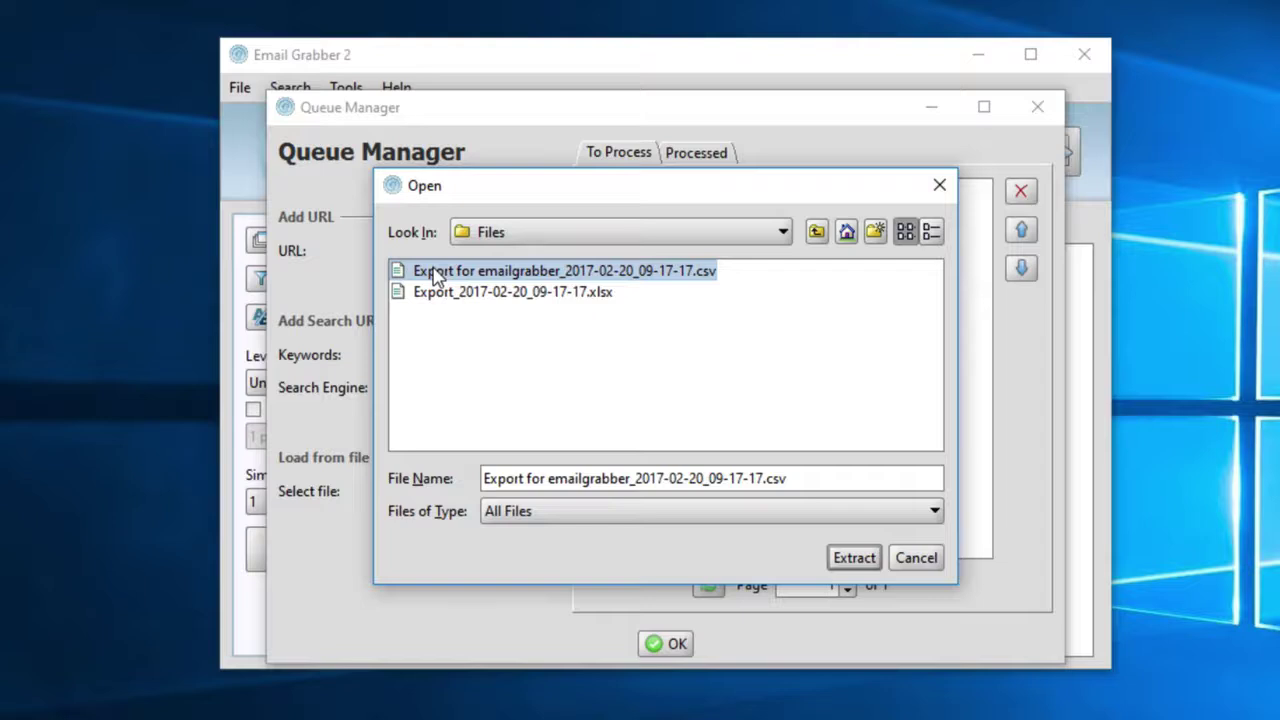
{"action": "left_click", "coordinate": [854, 558]}
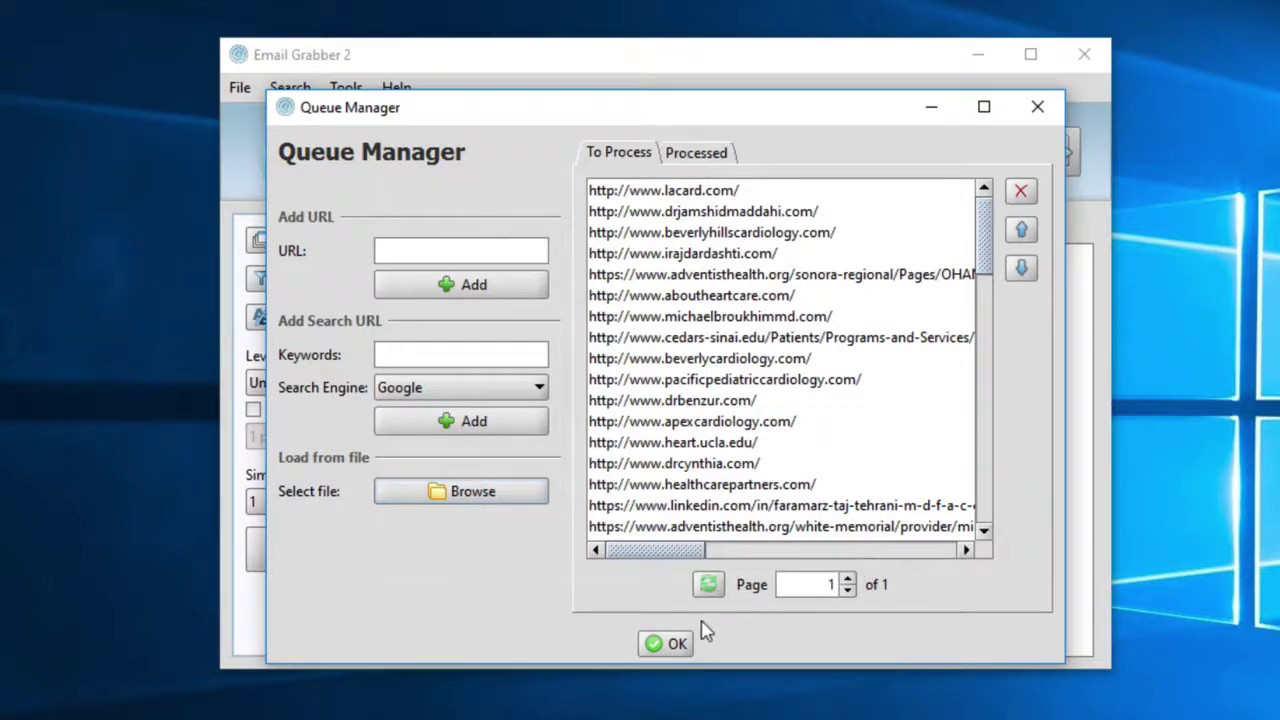
{"action": "left_click", "coordinate": [672, 643]}
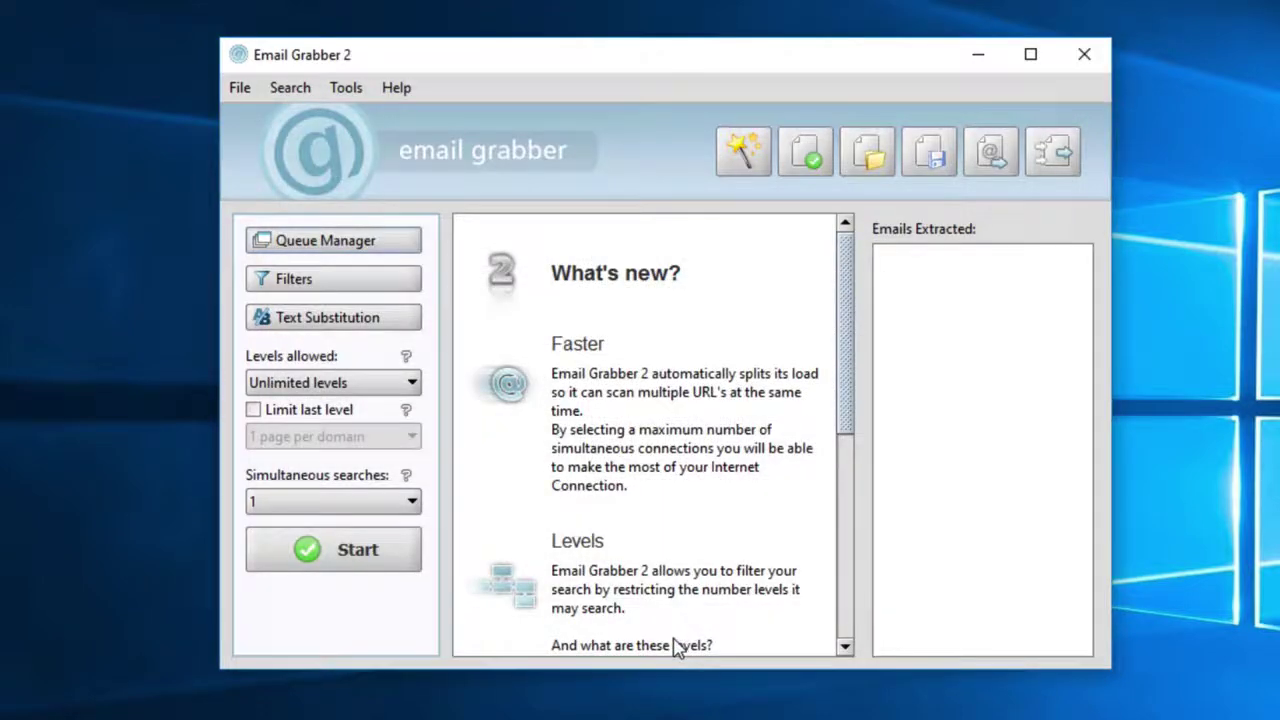
Run the email search with levels allowed 0 - Starting web site only, last level limited to 5 pages per domain, and 8 simultaneous searches
{"action": "left_click", "coordinate": [366, 385]}
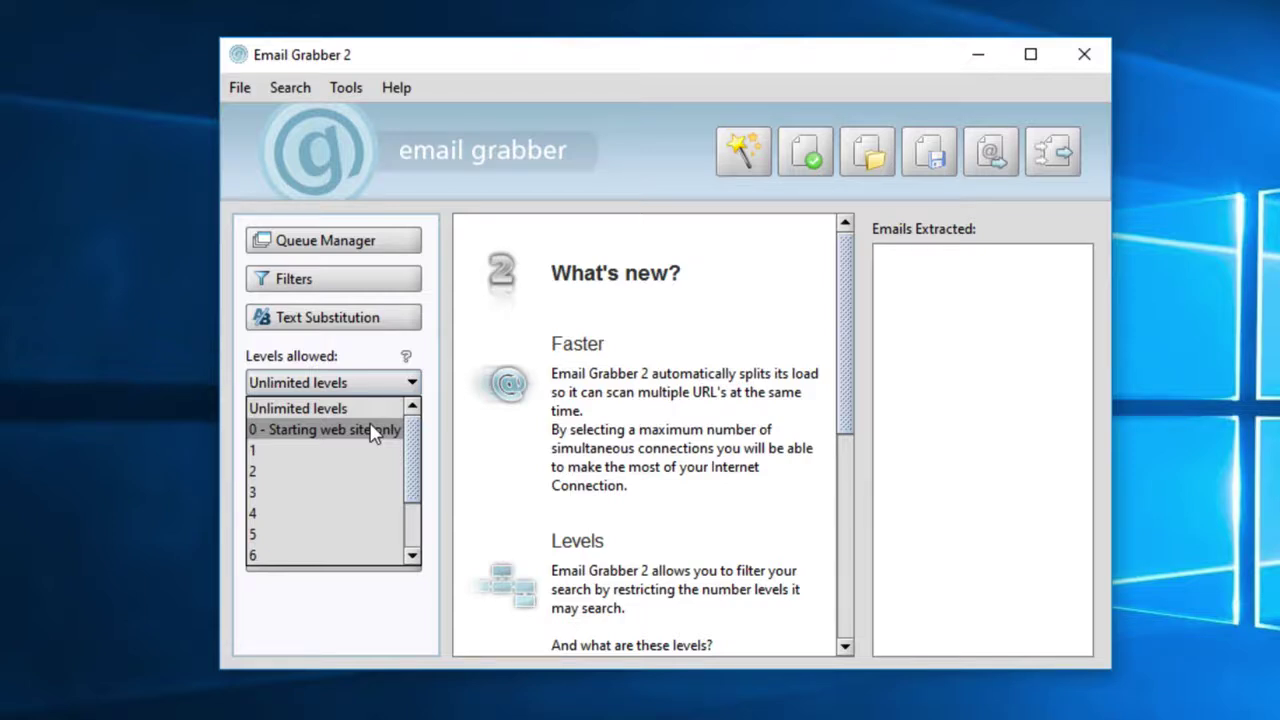
{"action": "left_click", "coordinate": [372, 432]}
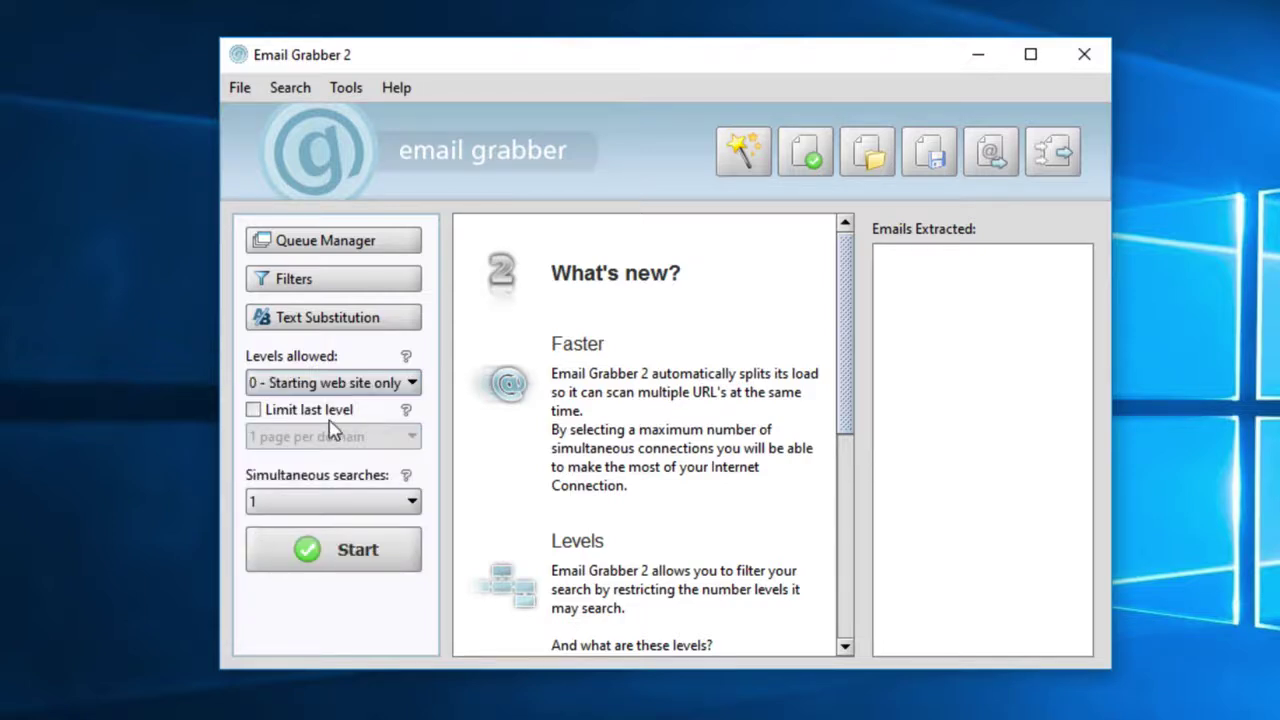
{"action": "left_click", "coordinate": [254, 411]}
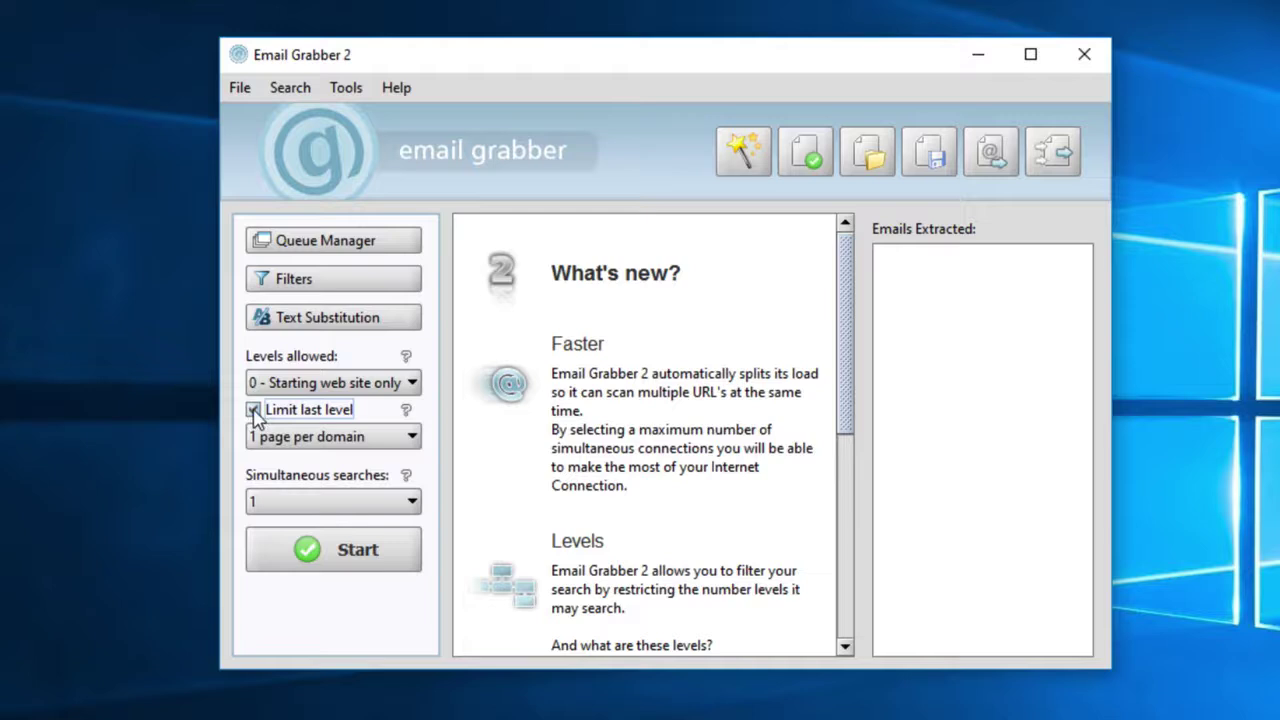
{"action": "left_click", "coordinate": [329, 436]}
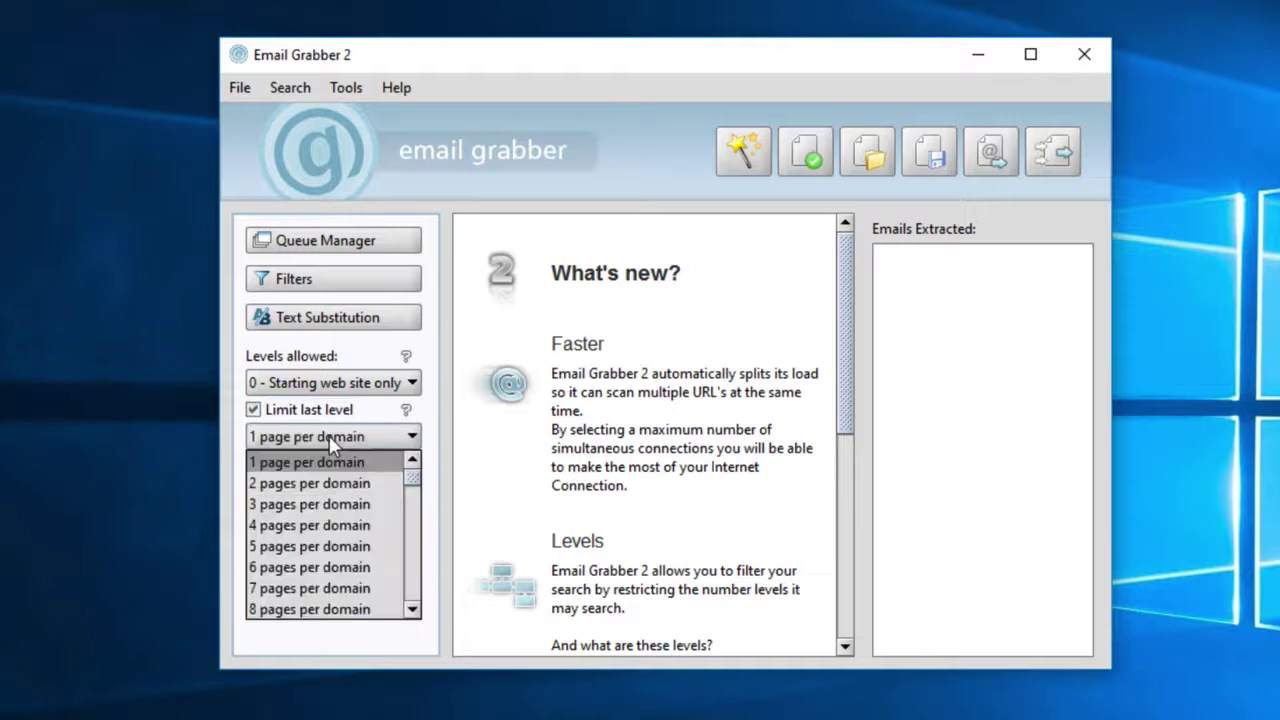
{"action": "left_click", "coordinate": [349, 556]}
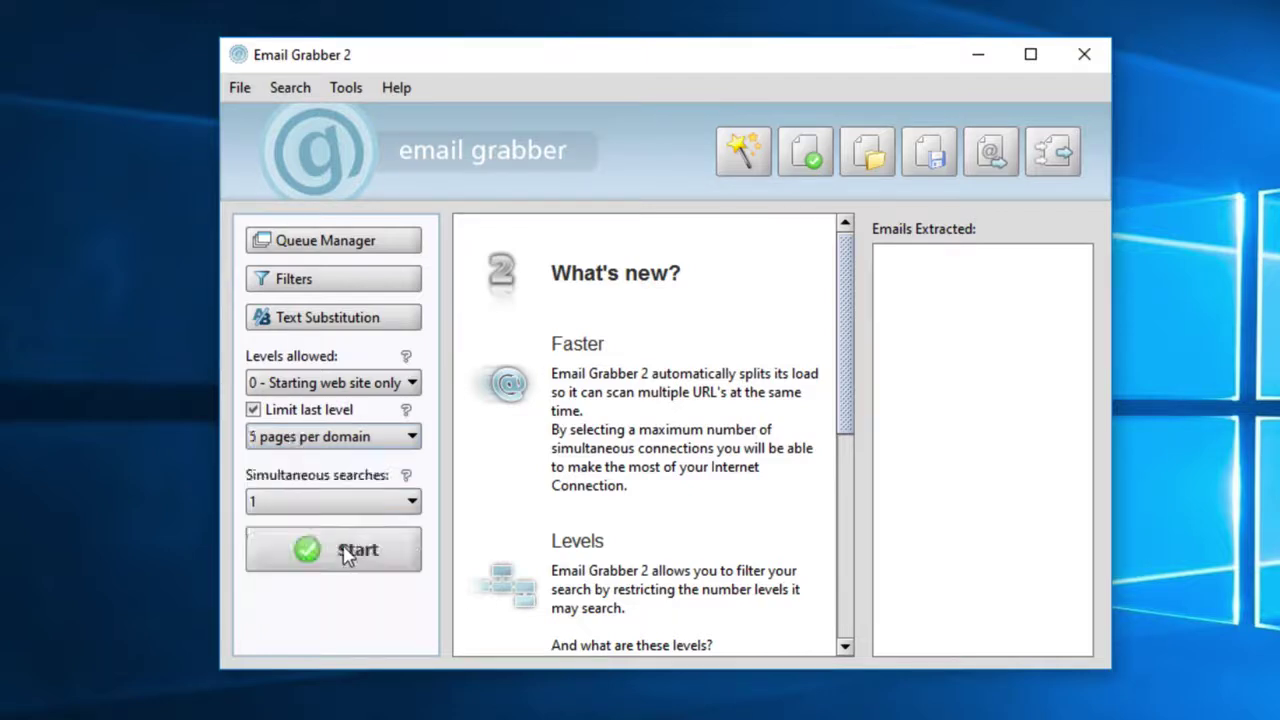
{"action": "left_click", "coordinate": [332, 506]}
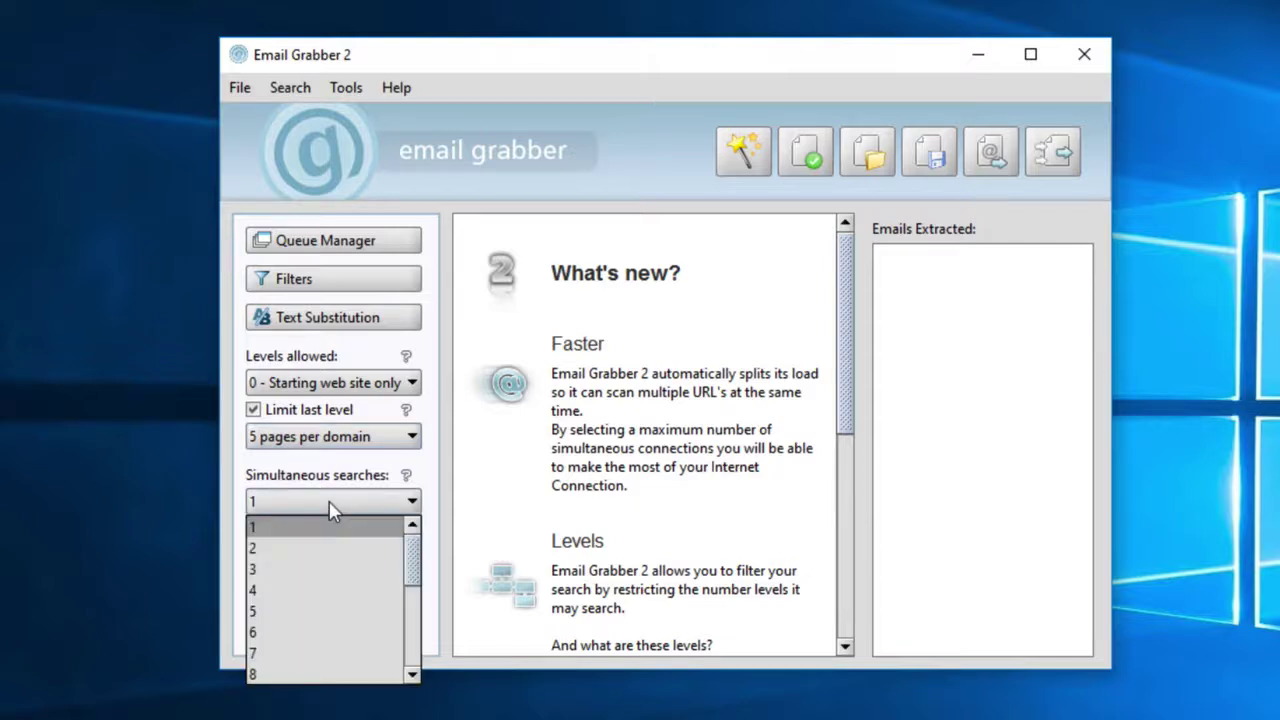
{"action": "left_click", "coordinate": [345, 676]}
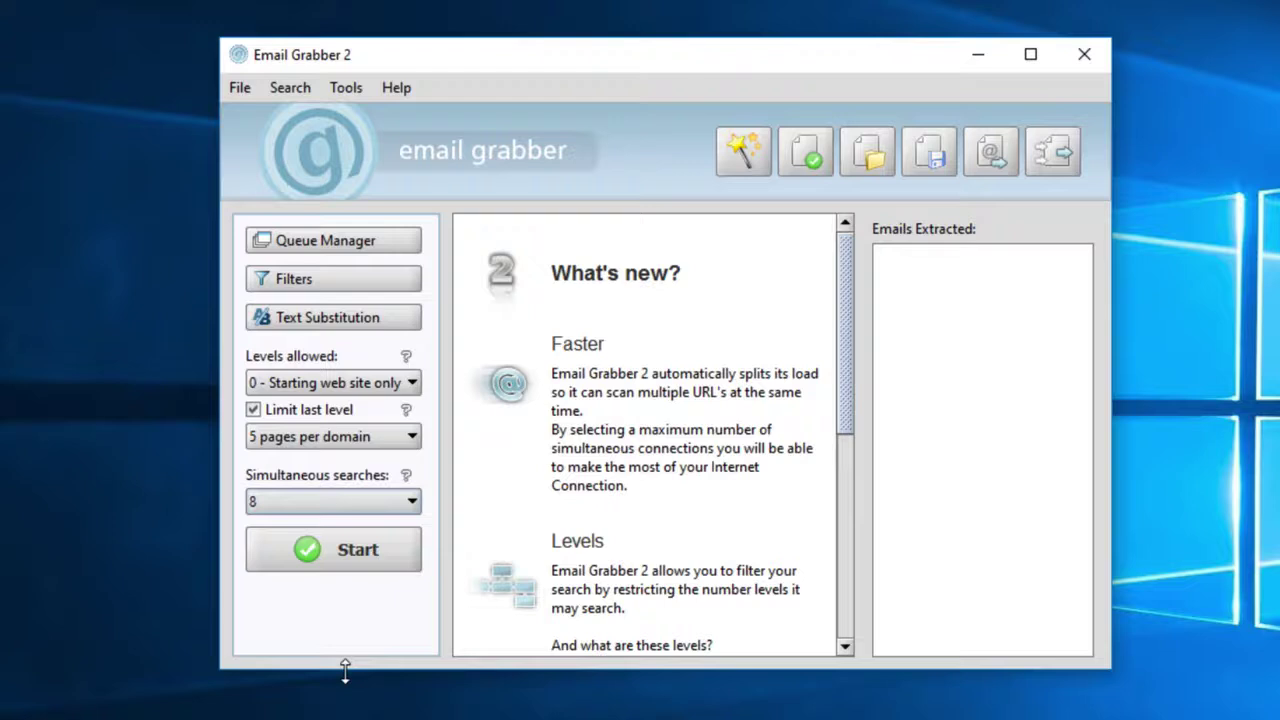
{"action": "left_click", "coordinate": [358, 553]}
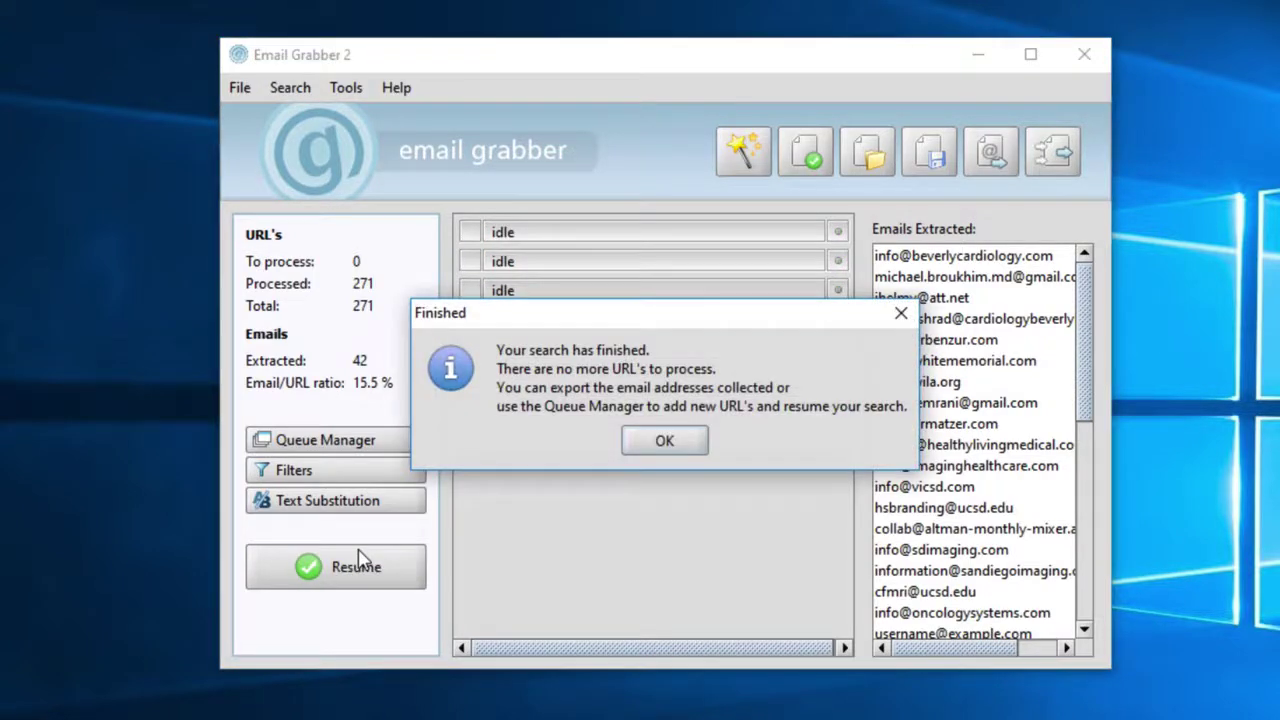
{"action": "left_click", "coordinate": [677, 449]}
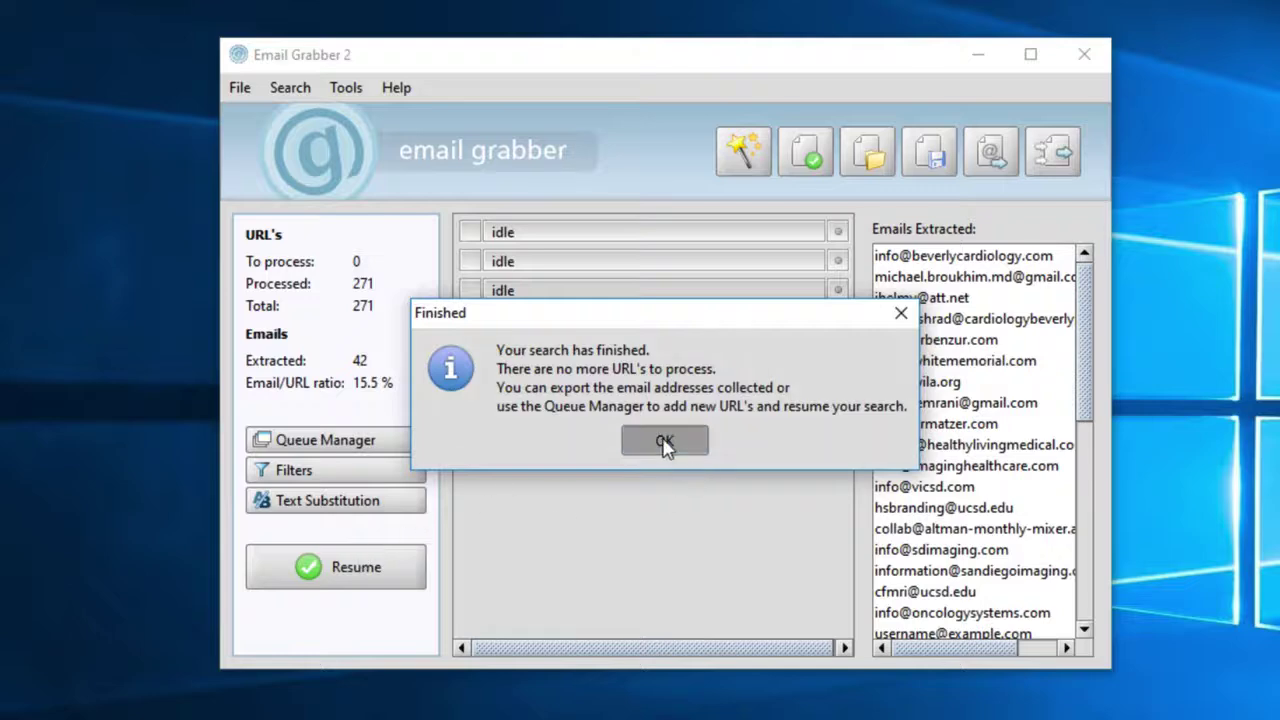
Export the extracted email addresses as a CSV file named Email Address Results from EmailGrabber in the docs folder
{"action": "left_click", "coordinate": [992, 152]}
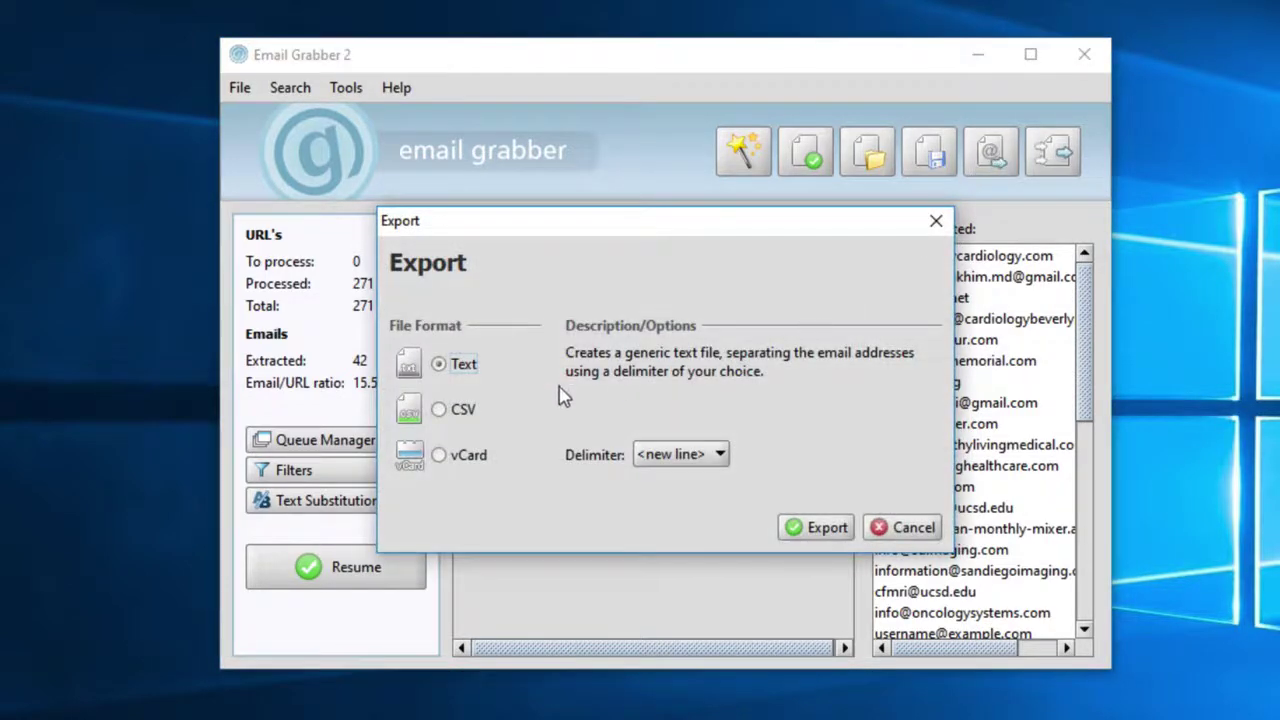
{"action": "left_click", "coordinate": [439, 412]}
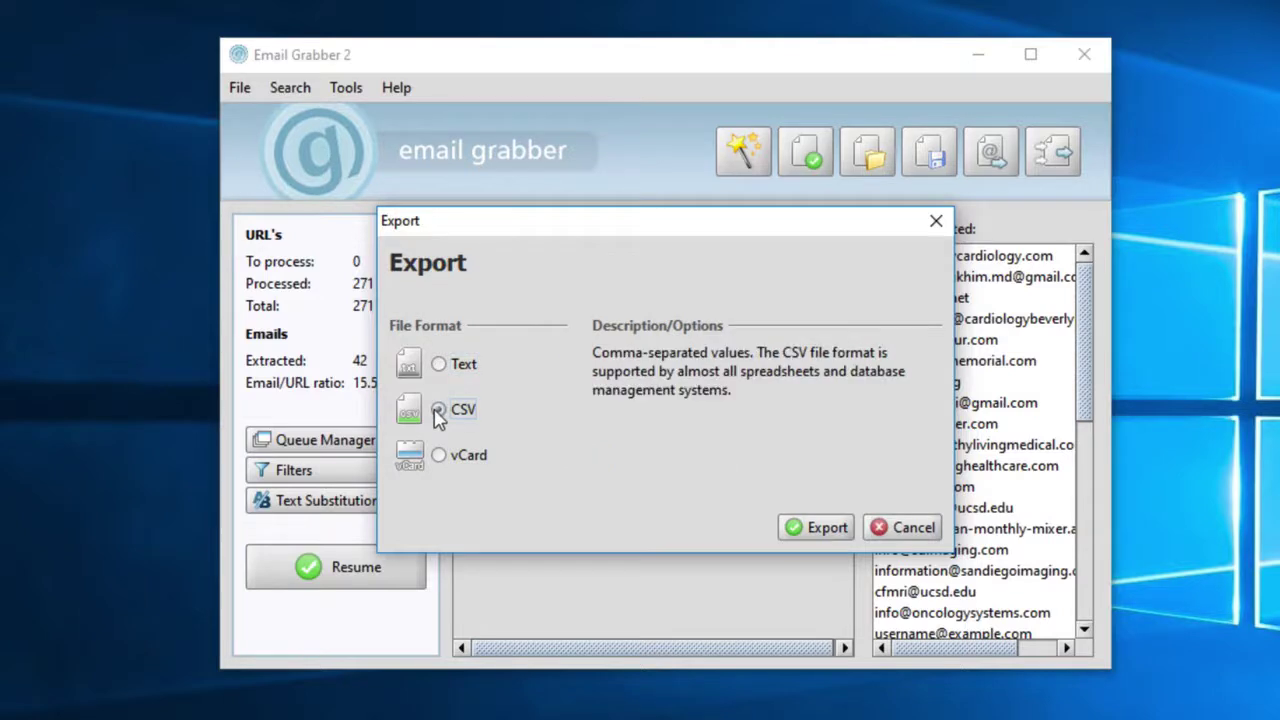
{"action": "left_click", "coordinate": [818, 530]}
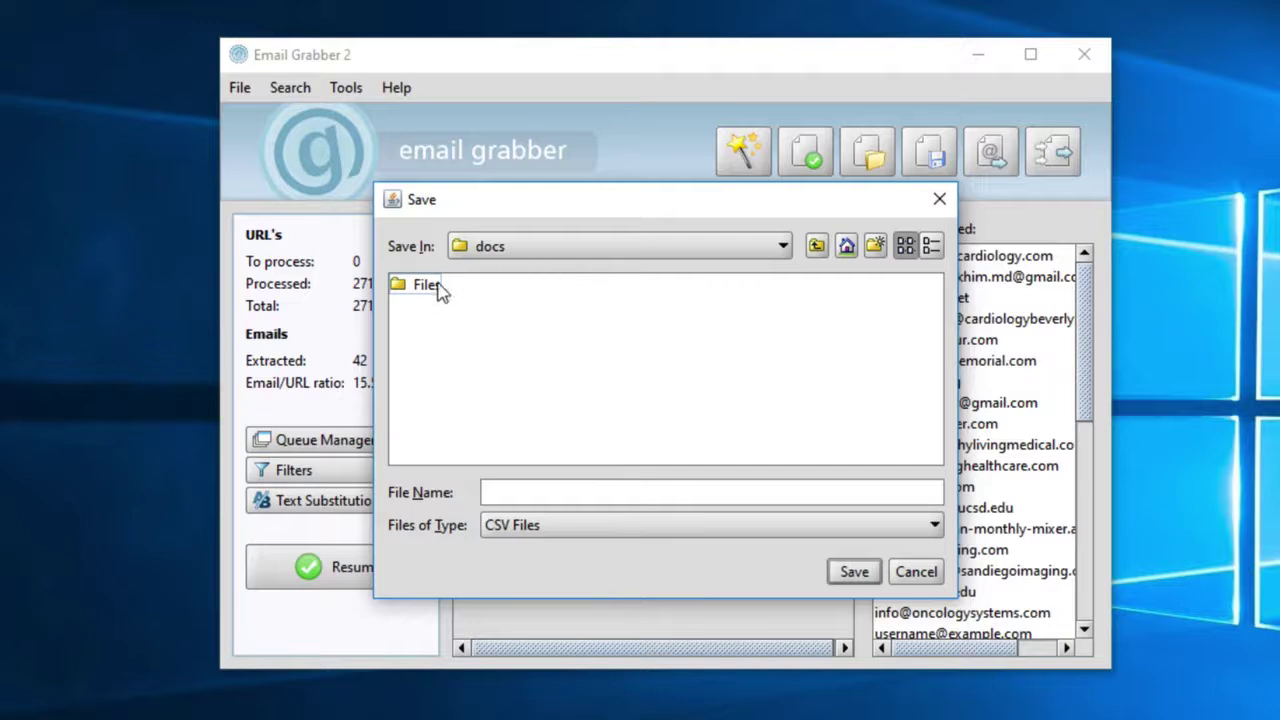
{"action": "left_click", "coordinate": [623, 487]}
{"action": "type", "text": "Email Address"}
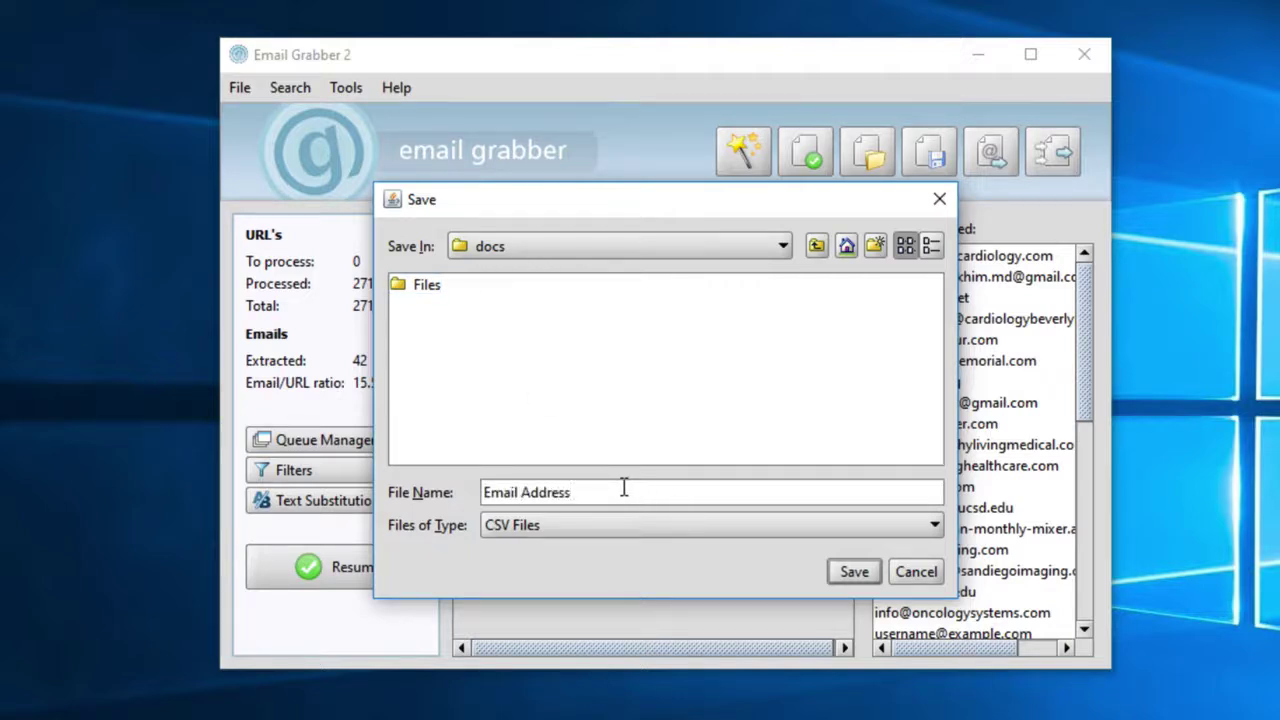
{"action": "type", "text": " Results from EmailGra"}
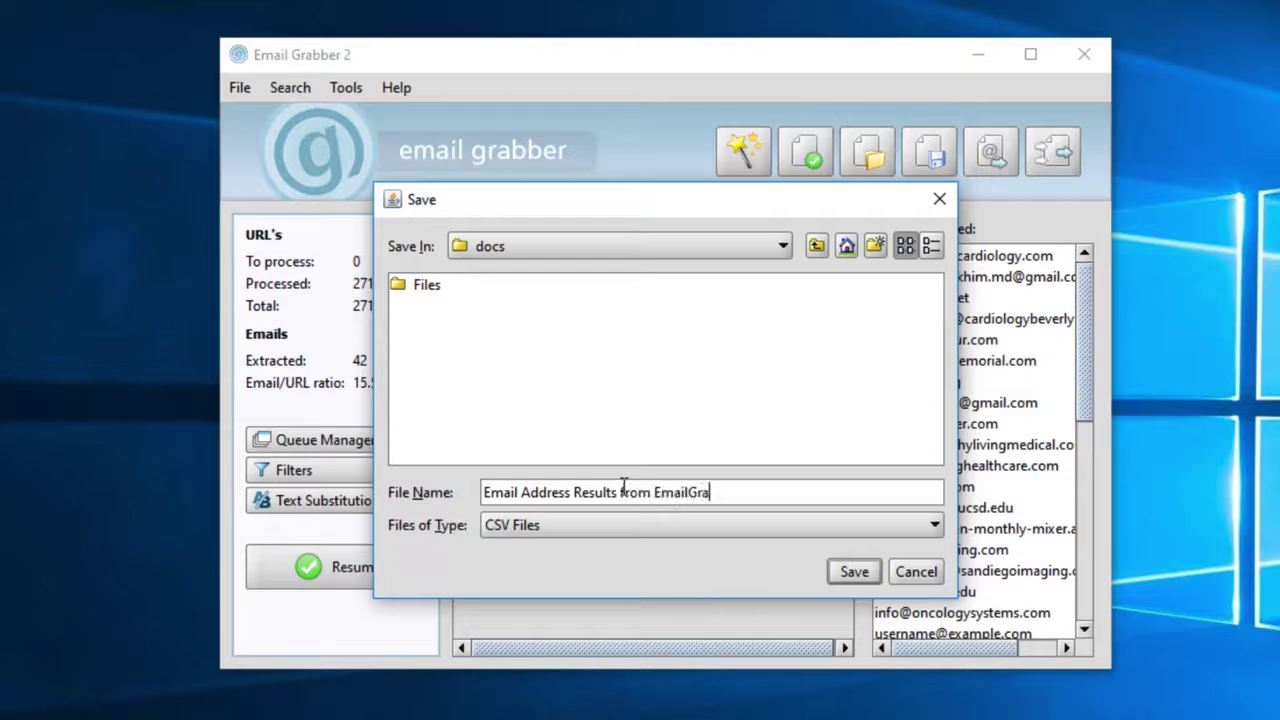
{"action": "type", "text": "bber"}
{"action": "left_click", "coordinate": [860, 576]}
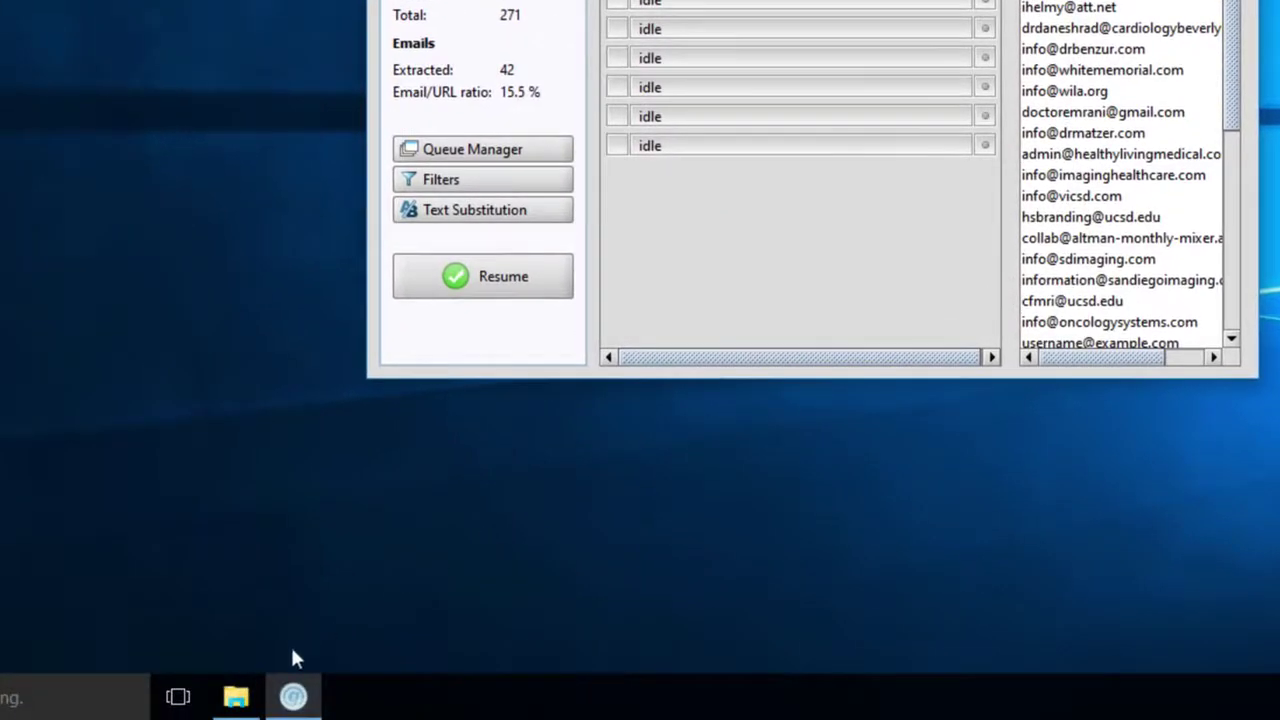
Open the Tool 2 merge workbook from docs, enable its content, and set Email Address Results from EmailGrabber as the EmailGrabber file
{"action": "left_click", "coordinate": [236, 697]}
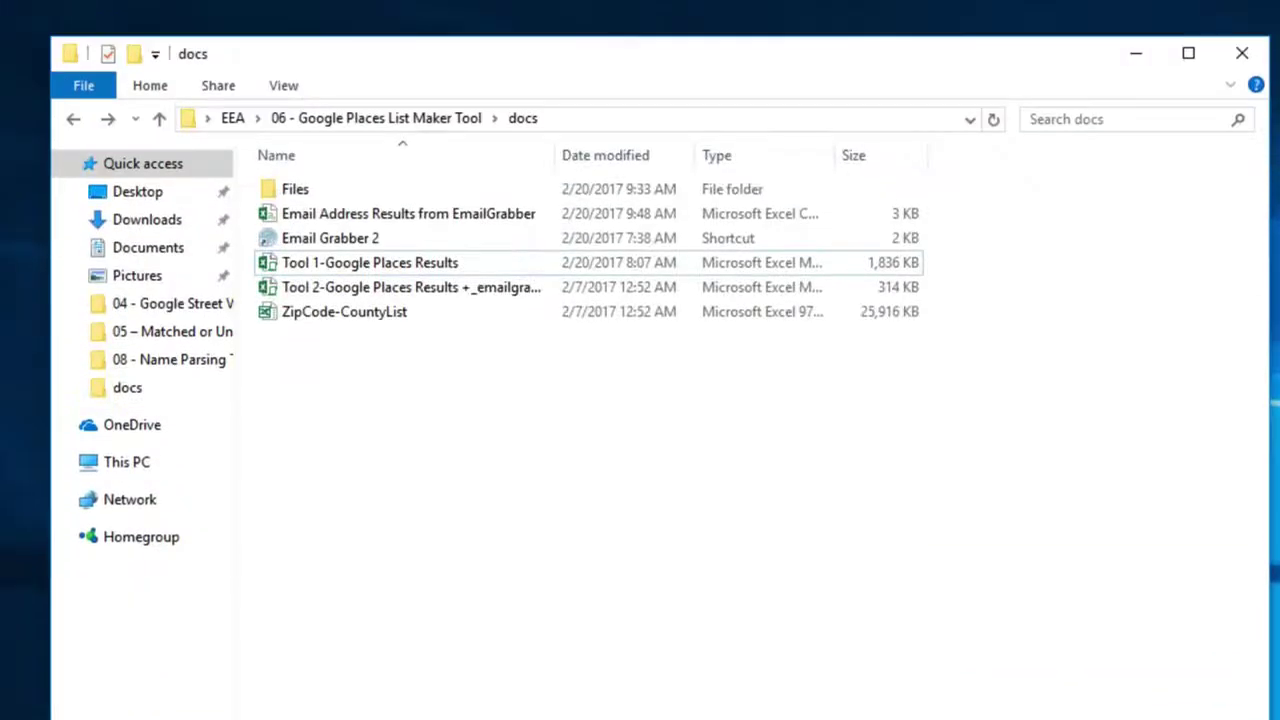
{"action": "double_click", "coordinate": [276, 290]}
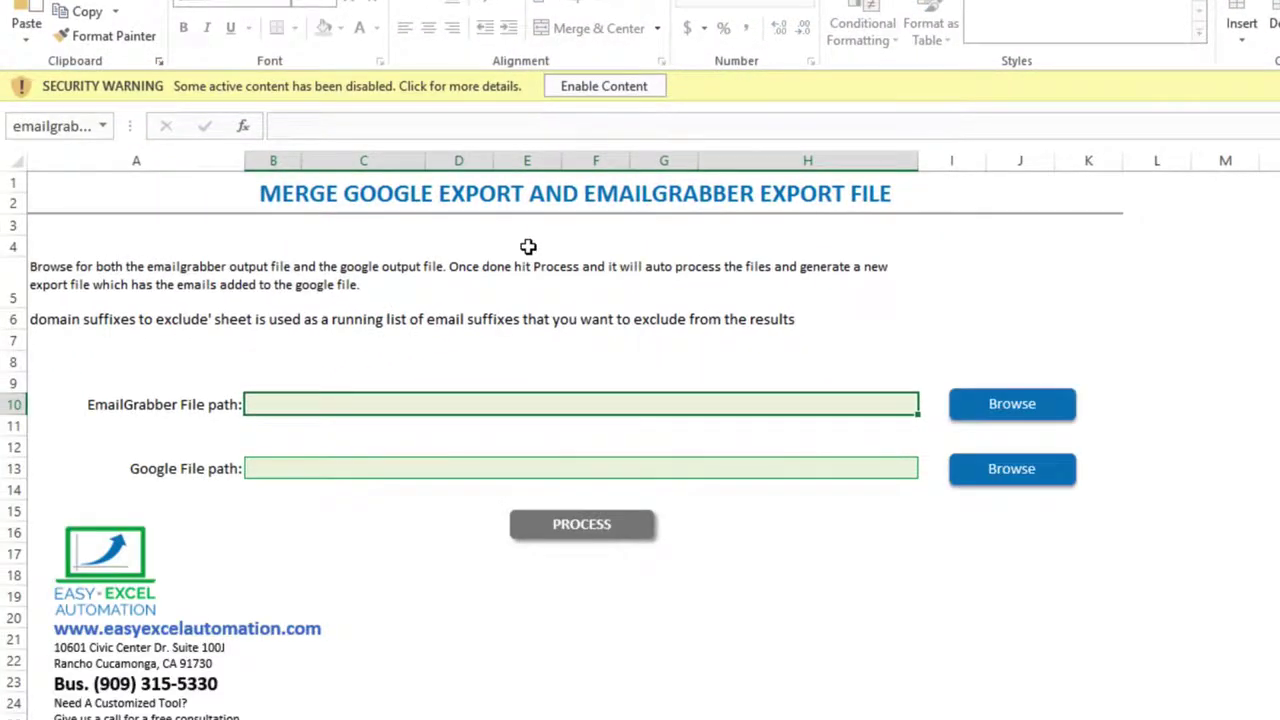
{"action": "left_click", "coordinate": [616, 88]}
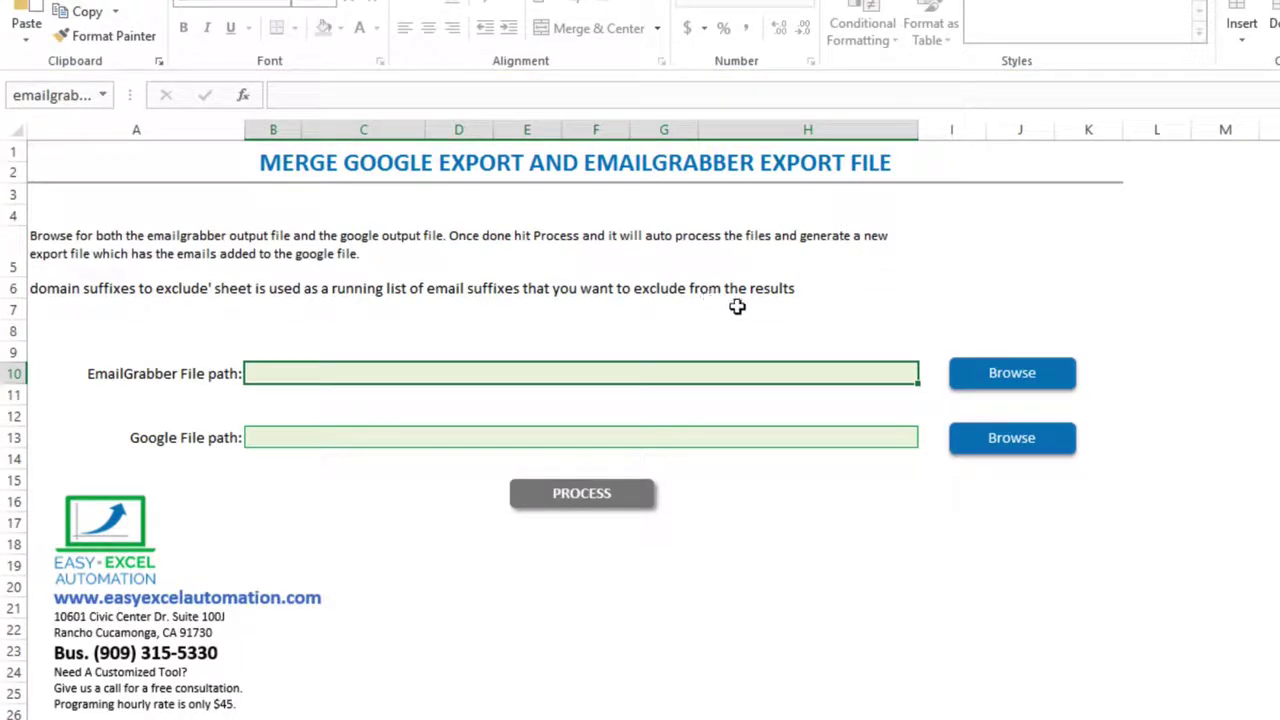
{"action": "left_click", "coordinate": [1013, 376]}
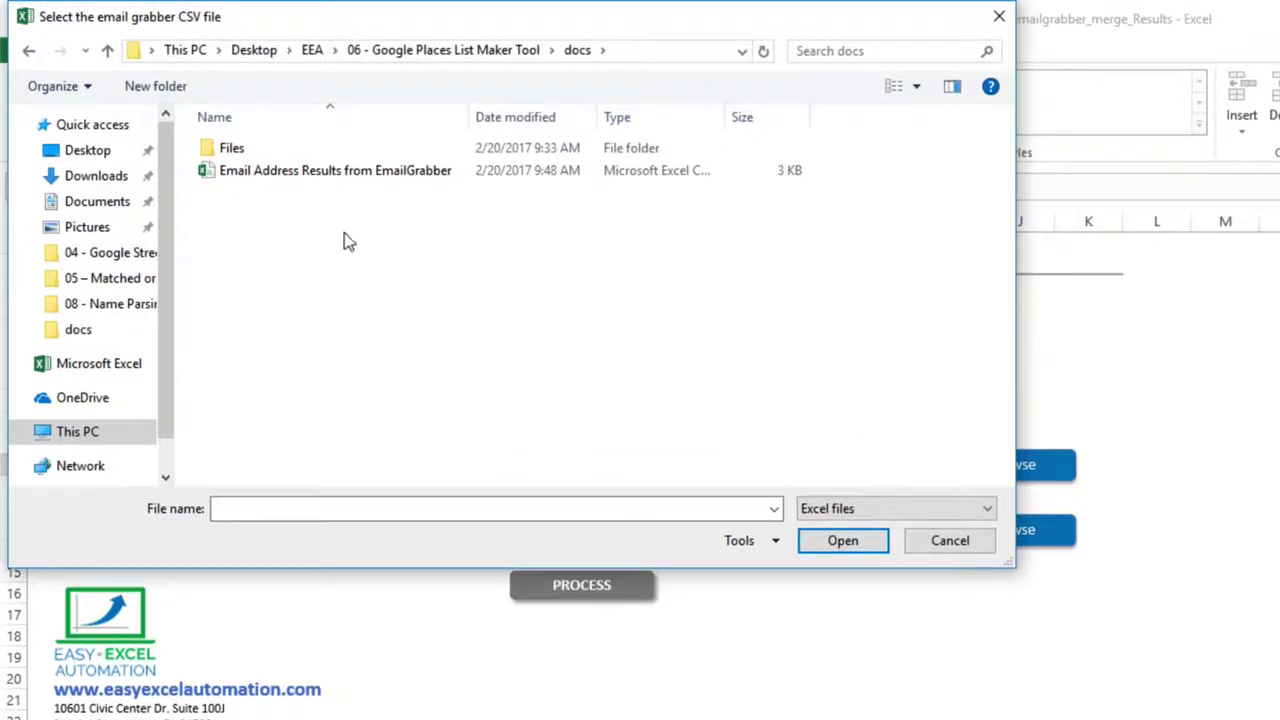
{"action": "left_click", "coordinate": [278, 178]}
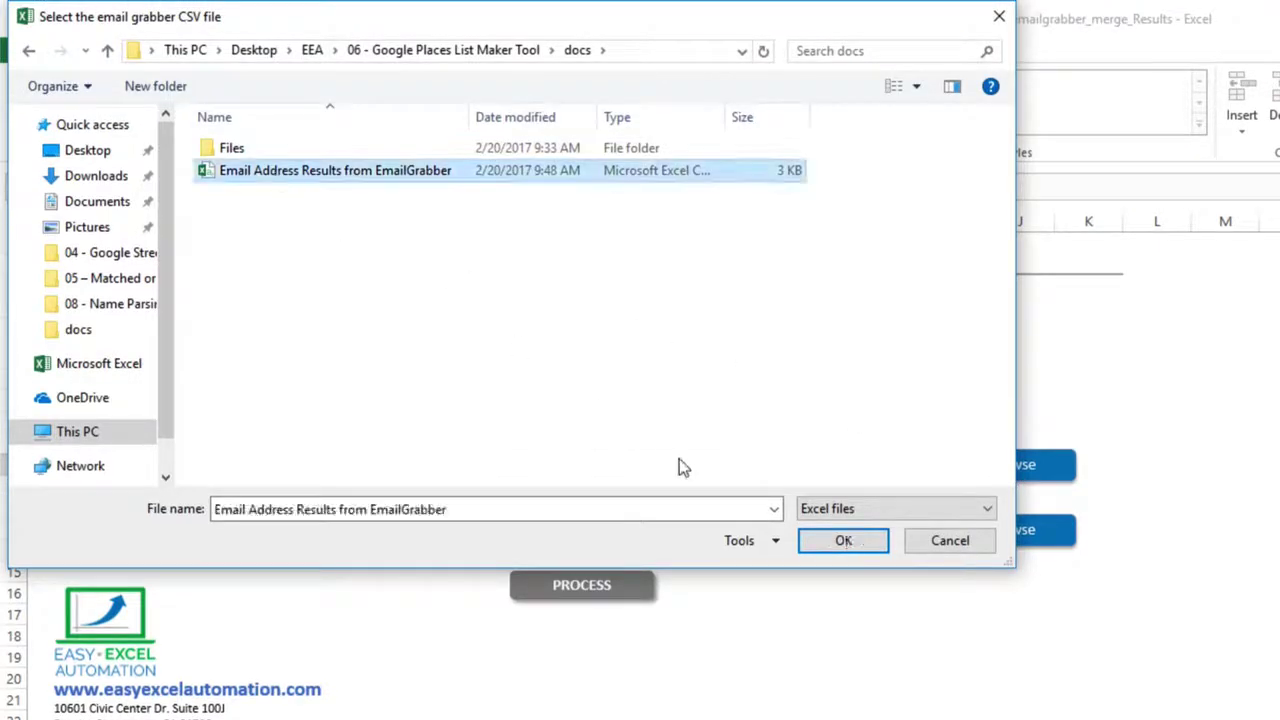
{"action": "left_click", "coordinate": [845, 541]}
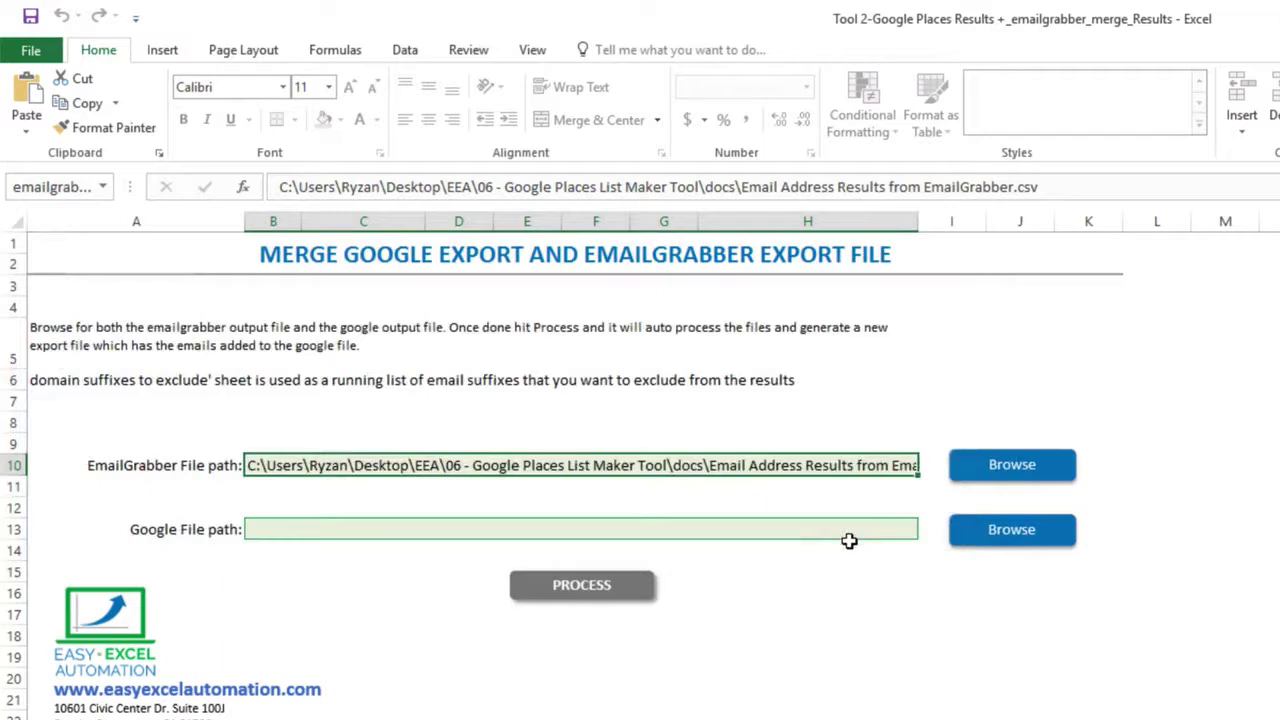
Set Export_2017-02-20_09-17-17 from the Files folder as the Google file and process the merge
{"action": "left_click", "coordinate": [1018, 540]}
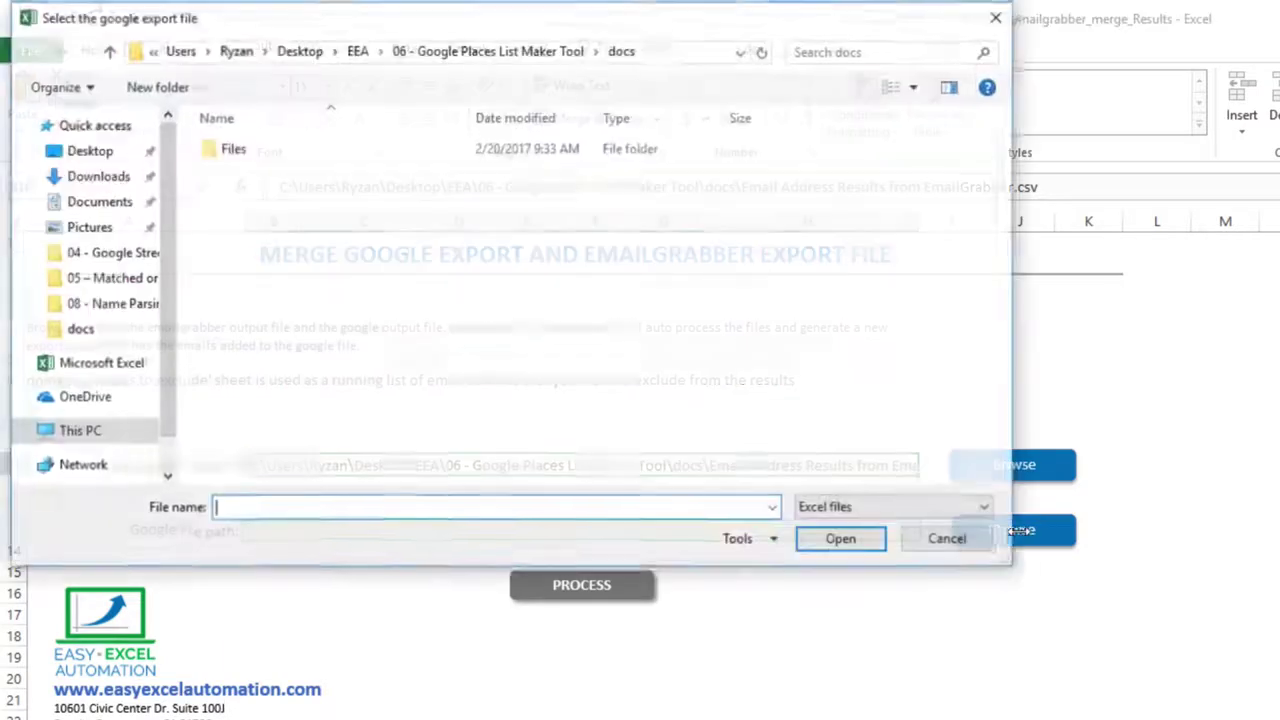
{"action": "double_click", "coordinate": [212, 152]}
{"action": "left_click", "coordinate": [251, 149]}
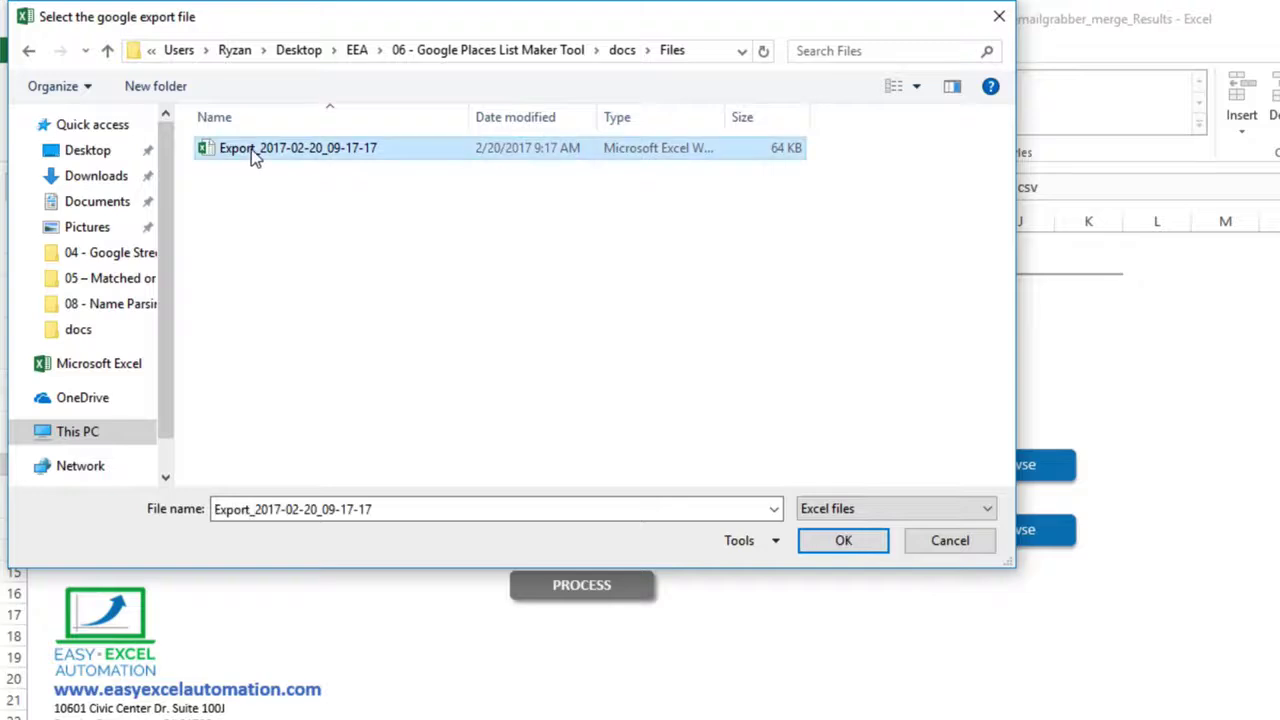
{"action": "left_click", "coordinate": [843, 541]}
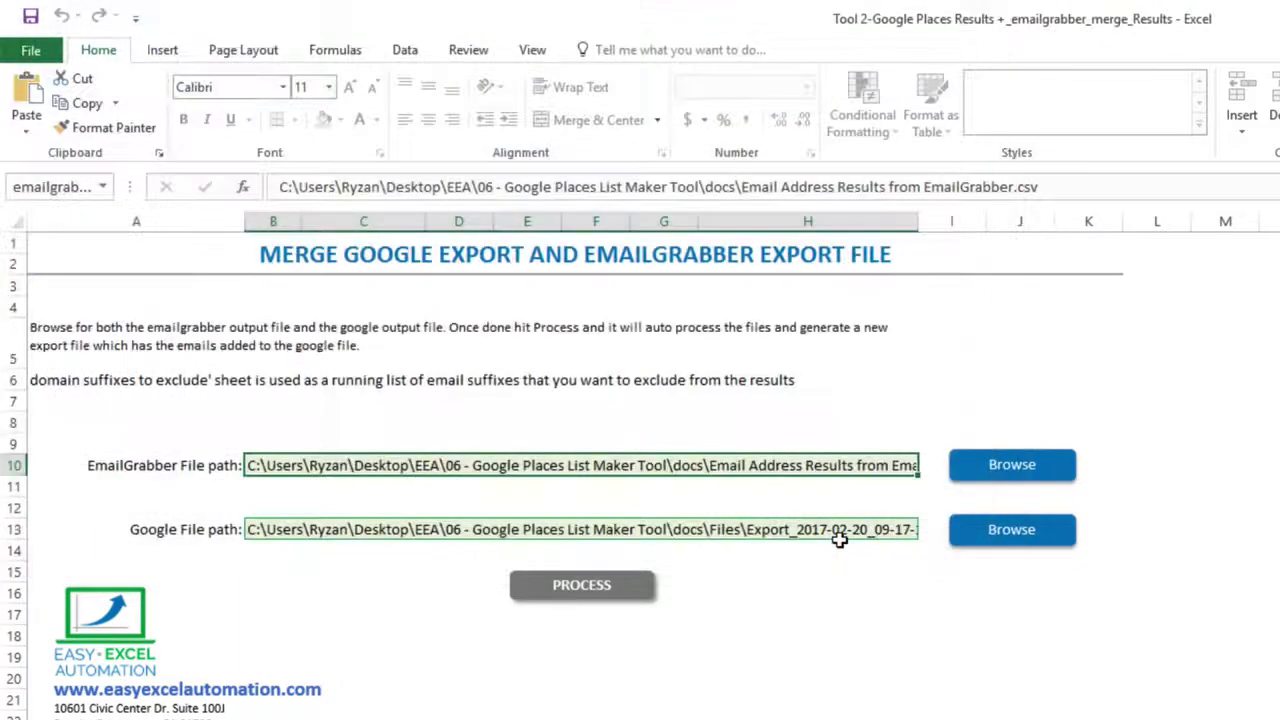
{"action": "left_click", "coordinate": [618, 588]}
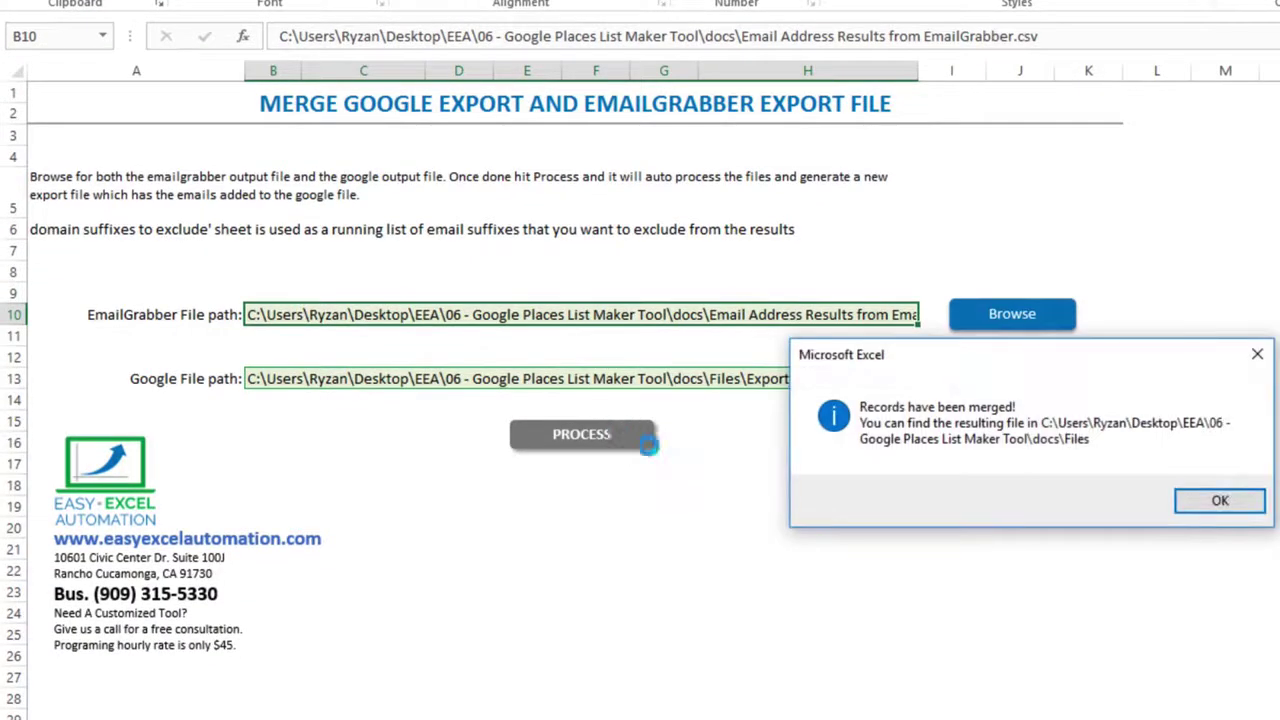
{"action": "left_click", "coordinate": [1220, 503]}
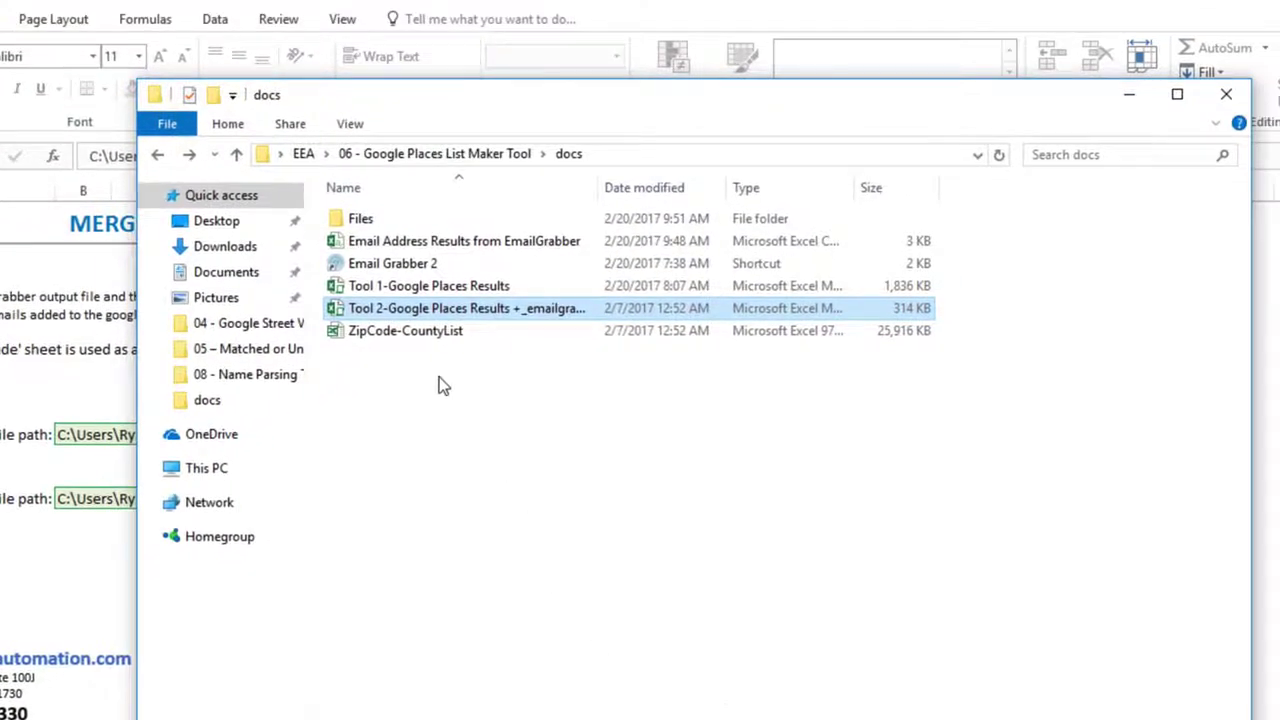
Open ExportMergedGoogleEmailGrabber_2017-02-20_09-51-51 from the Files folder, review its columns, and widen the Email column
{"action": "double_click", "coordinate": [338, 218]}
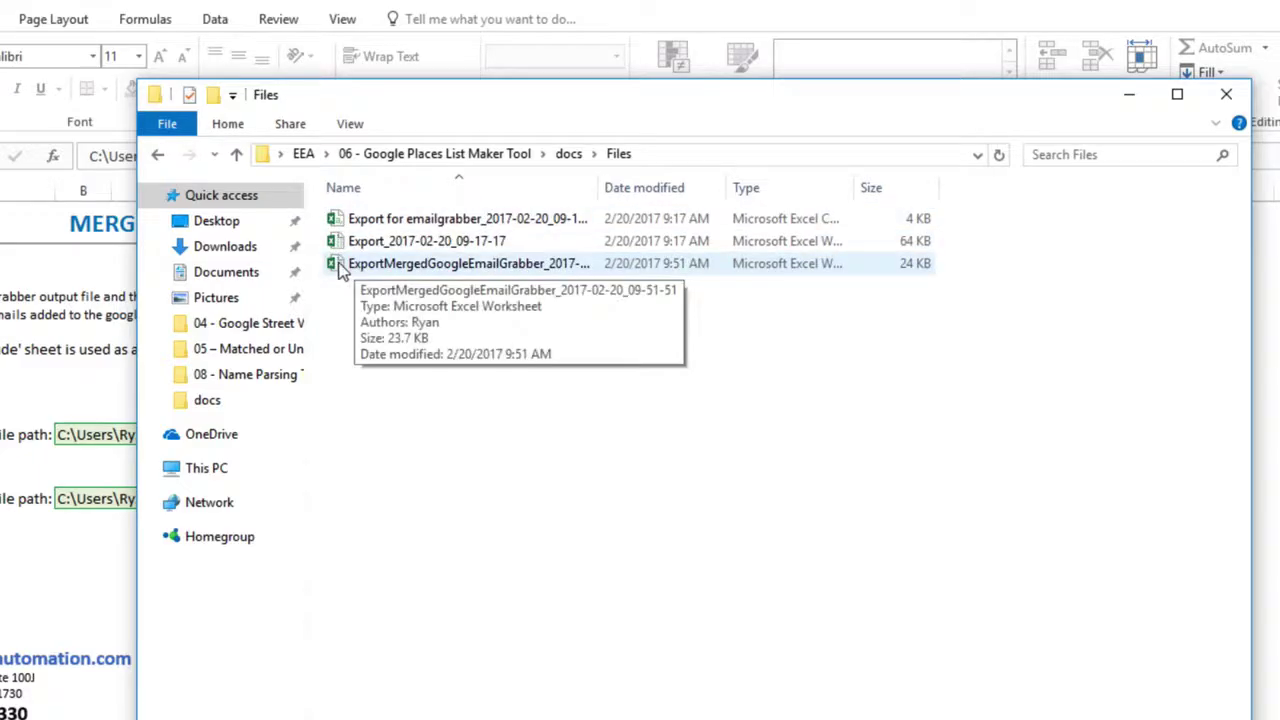
{"action": "double_click", "coordinate": [340, 263]}
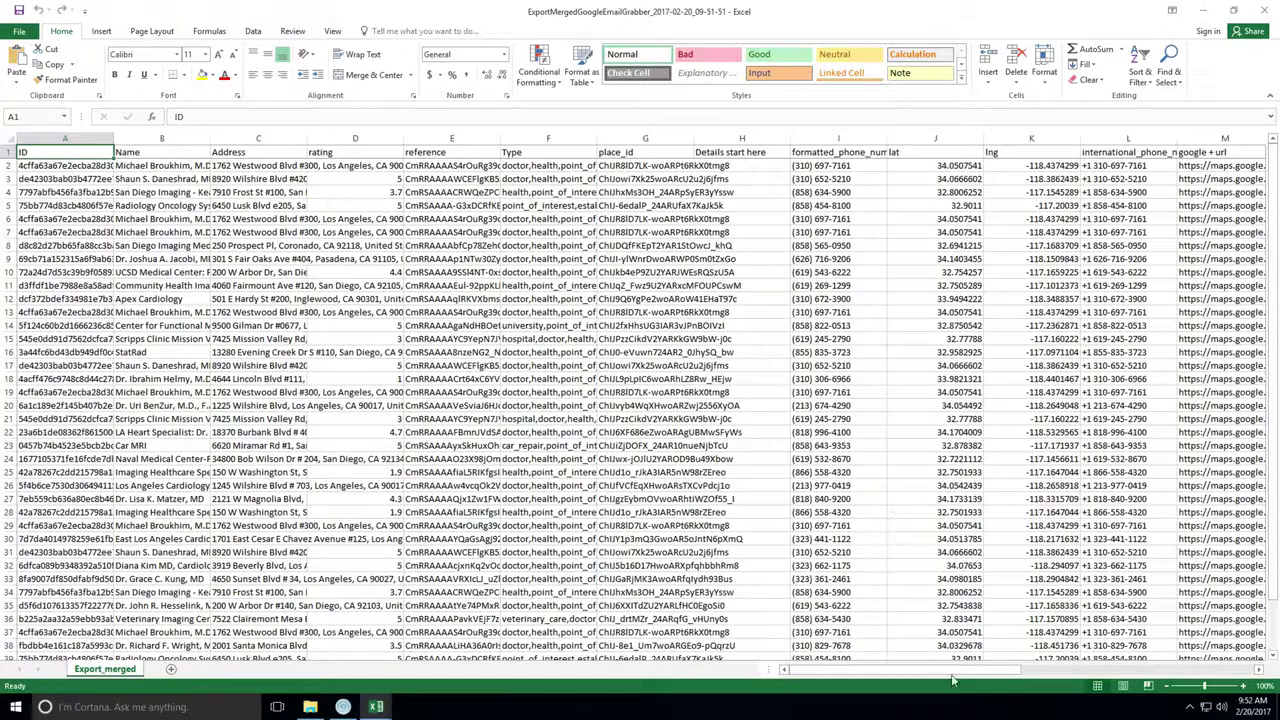
{"action": "left_click_drag", "start_coordinate": [940, 672], "coordinate": [1180, 679]}
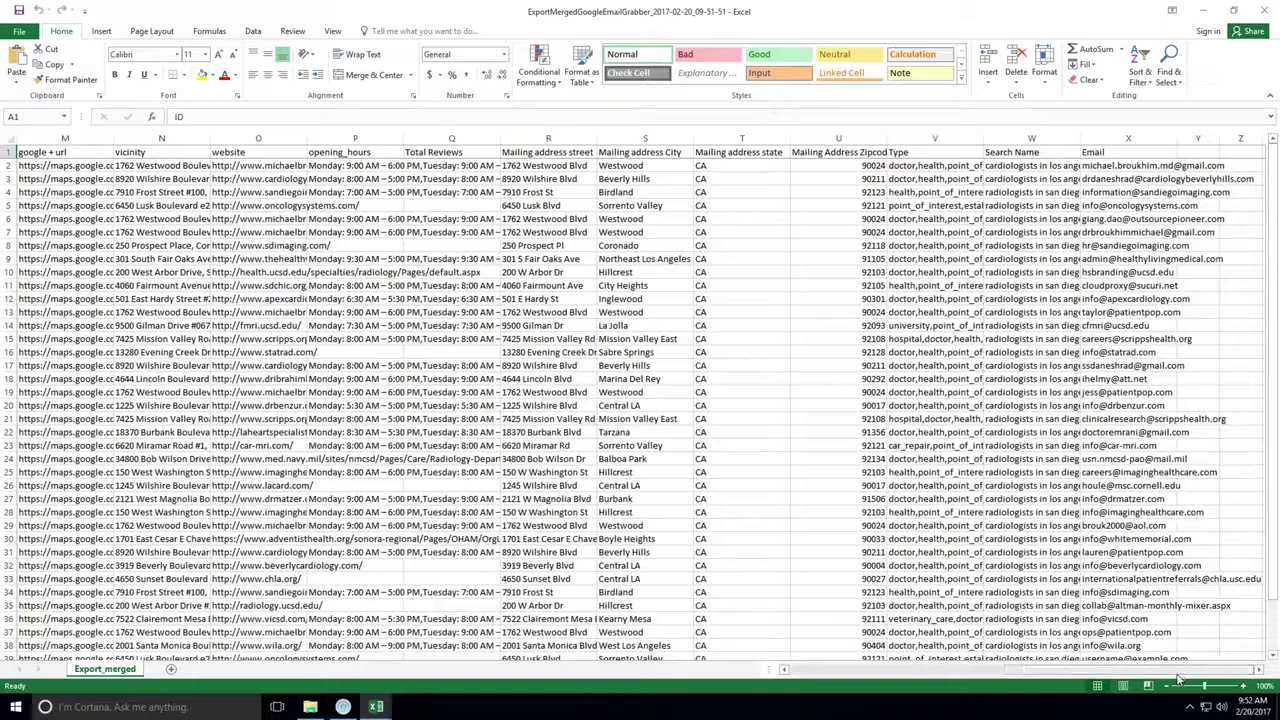
{"action": "left_click", "coordinate": [1126, 137]}
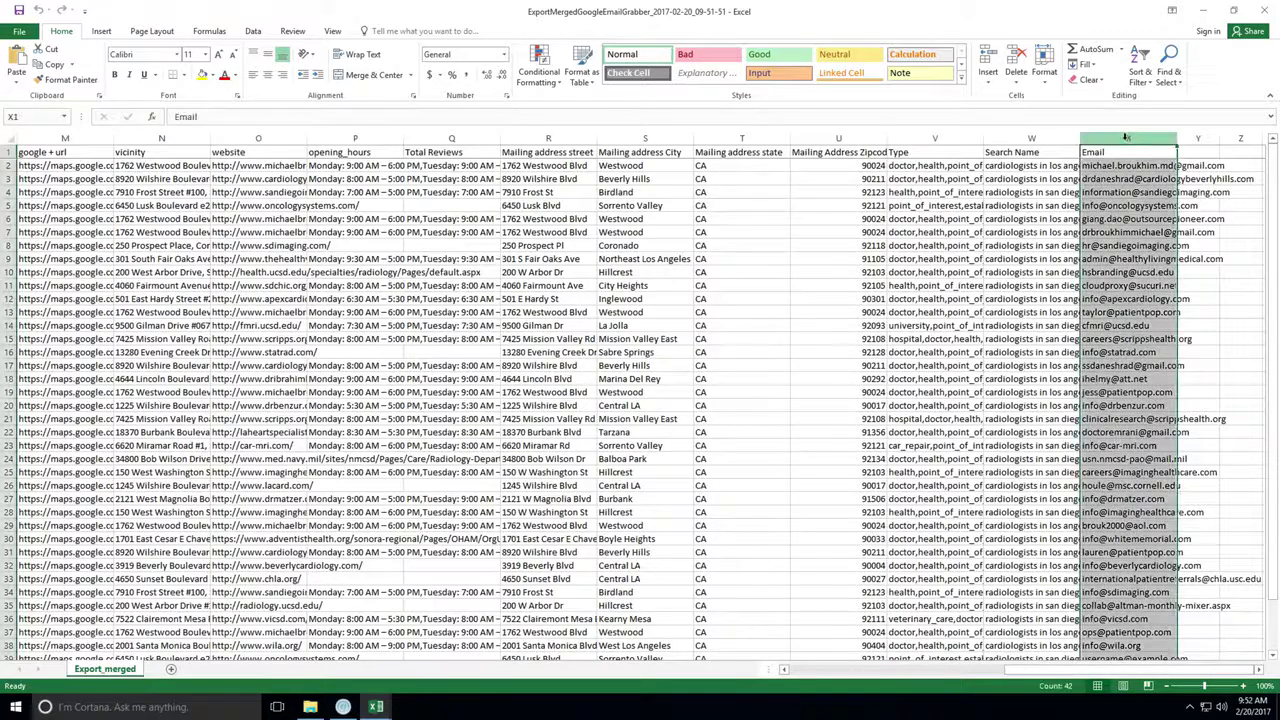
{"action": "left_click_drag", "start_coordinate": [1178, 137], "coordinate": [1259, 140]}
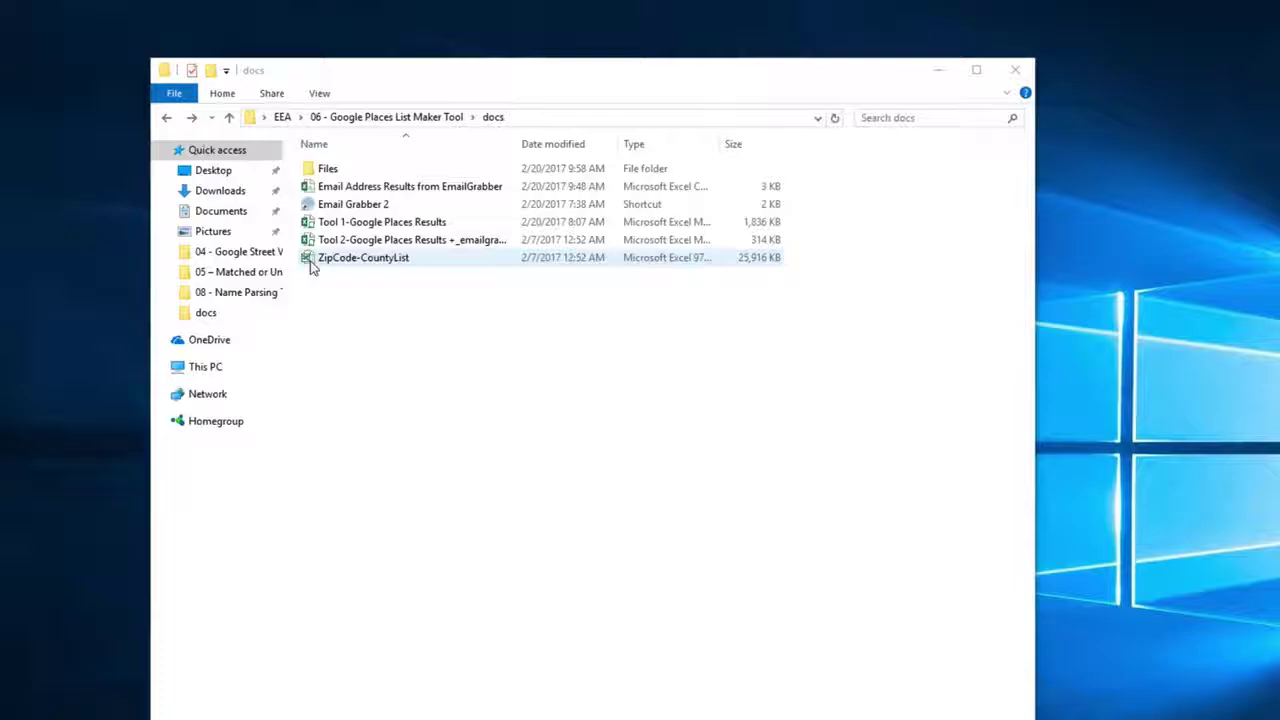
Open Tool 1-Google Places Results and ZipCode-CountyList from docs, and set the ZipCode-CountyList keyword in A2 to plumbers
{"action": "left_click", "coordinate": [333, 227]}
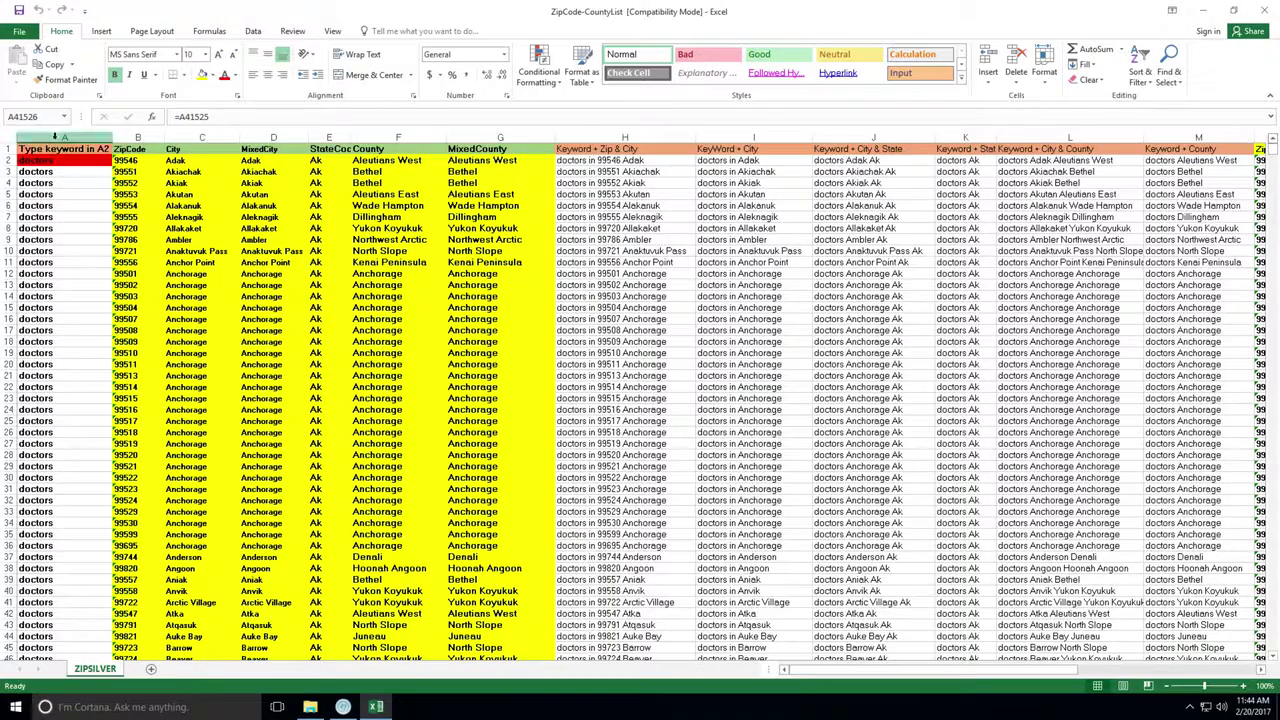
{"action": "left_click", "coordinate": [55, 137]}
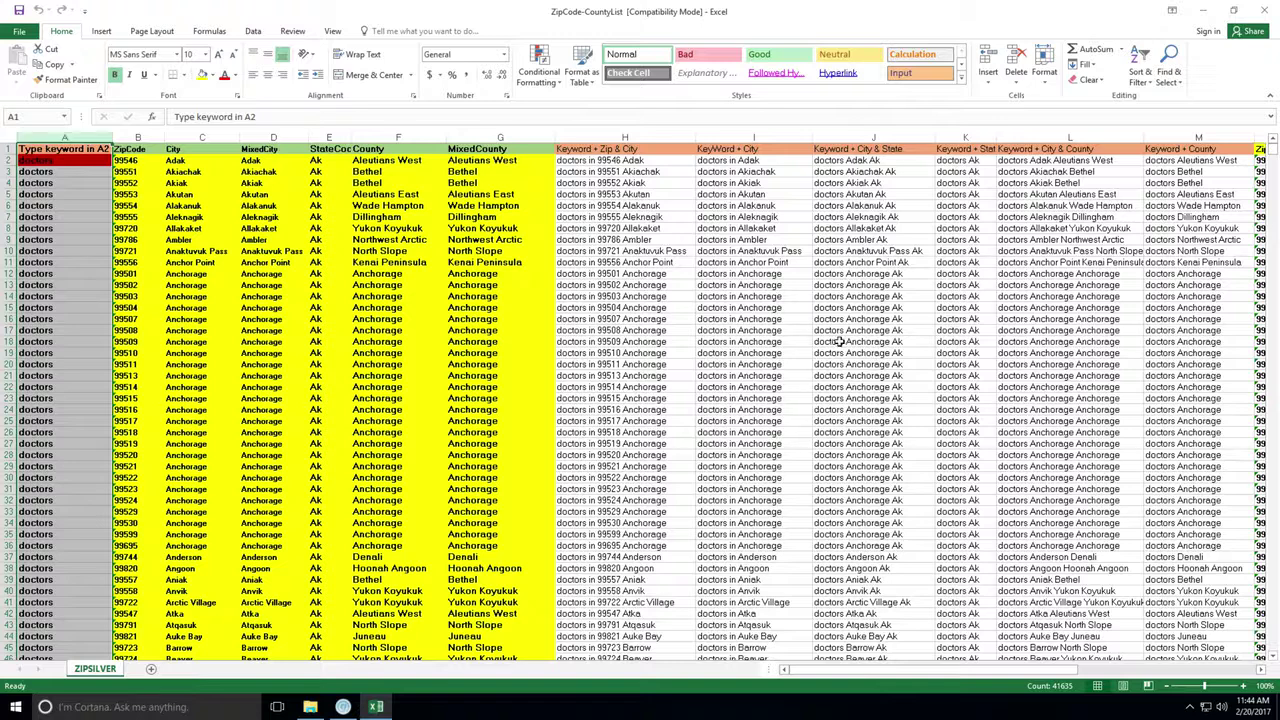
{"action": "left_click", "coordinate": [1203, 478]}
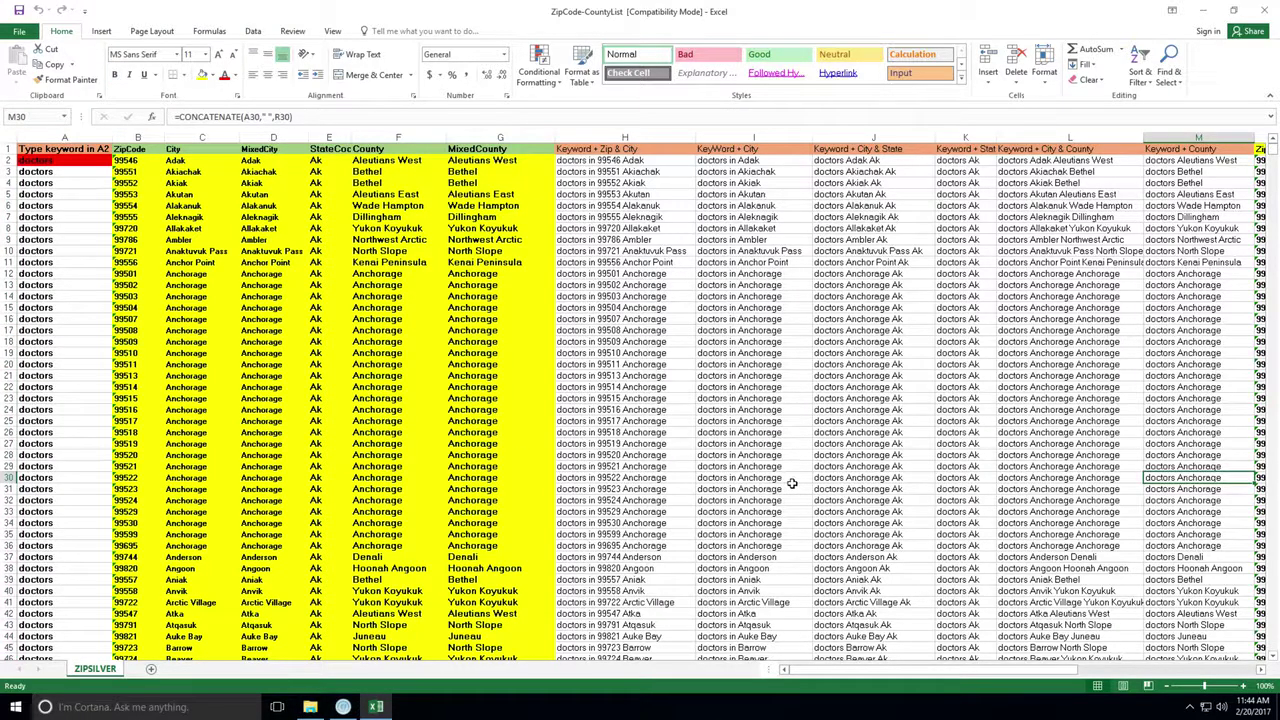
{"action": "left_click", "coordinate": [41, 160]}
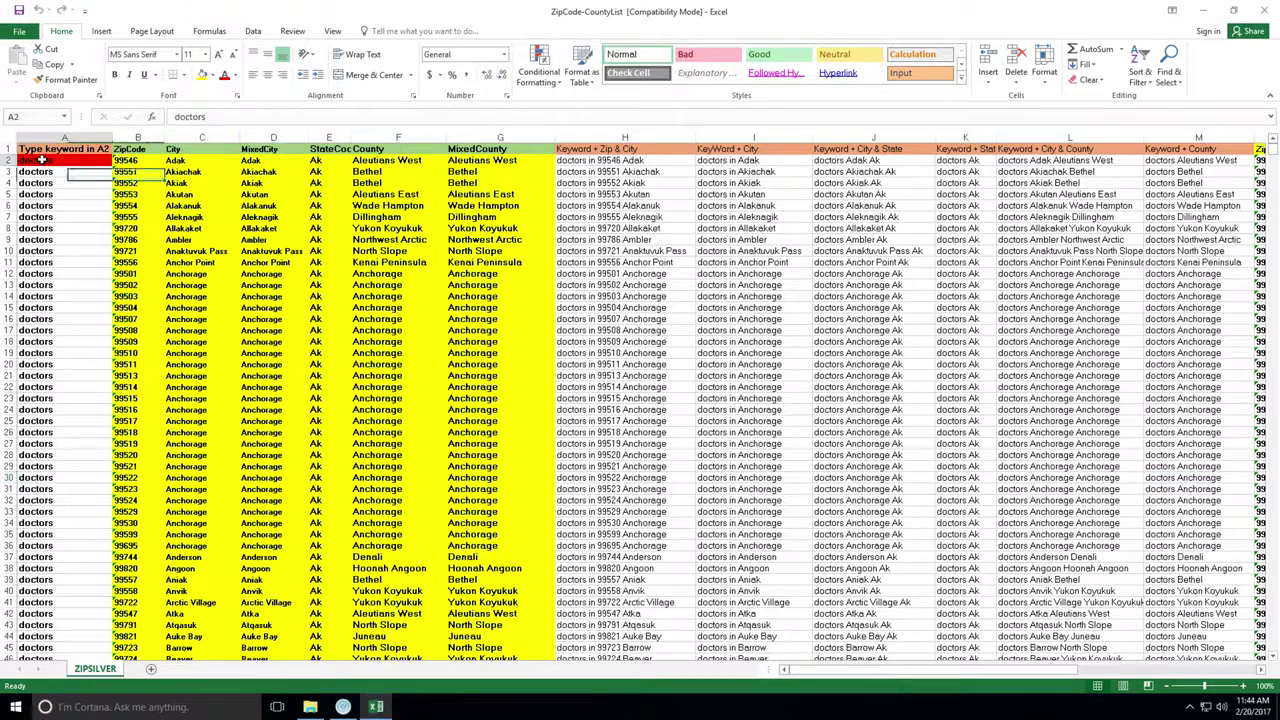
{"action": "type", "text": "plumbers"}
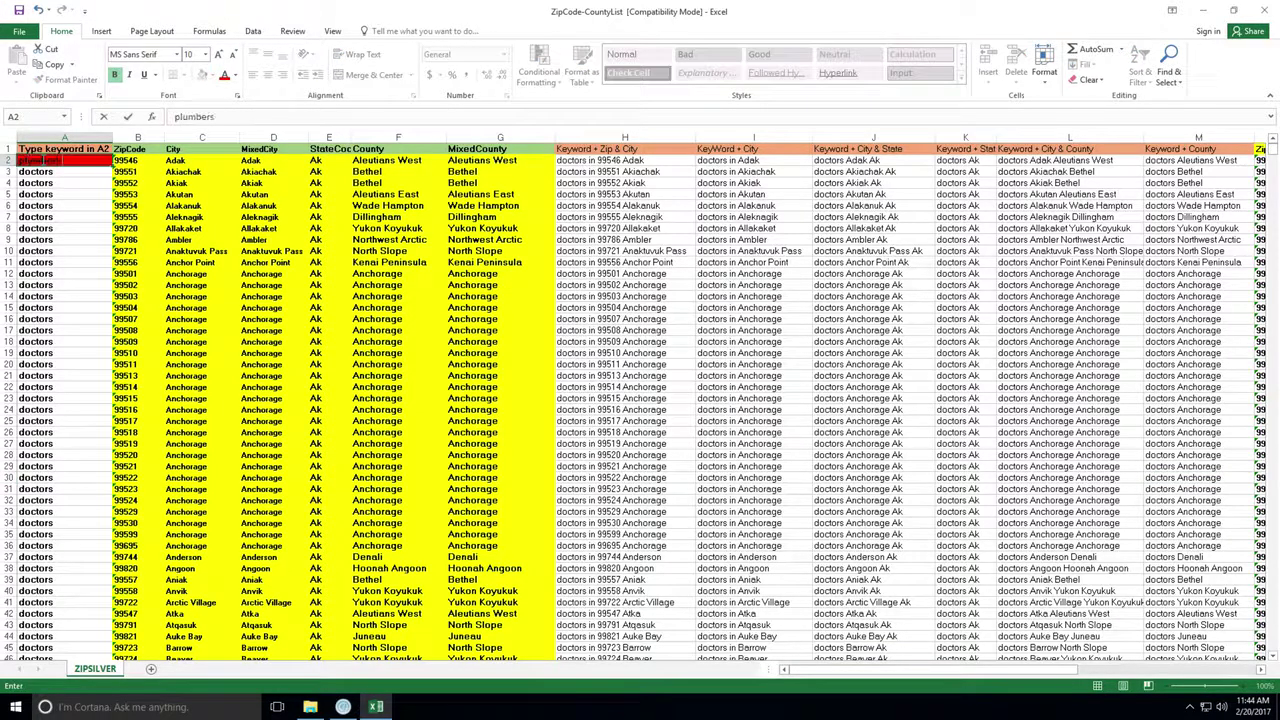
{"action": "key", "text": "ctrl+Return"}
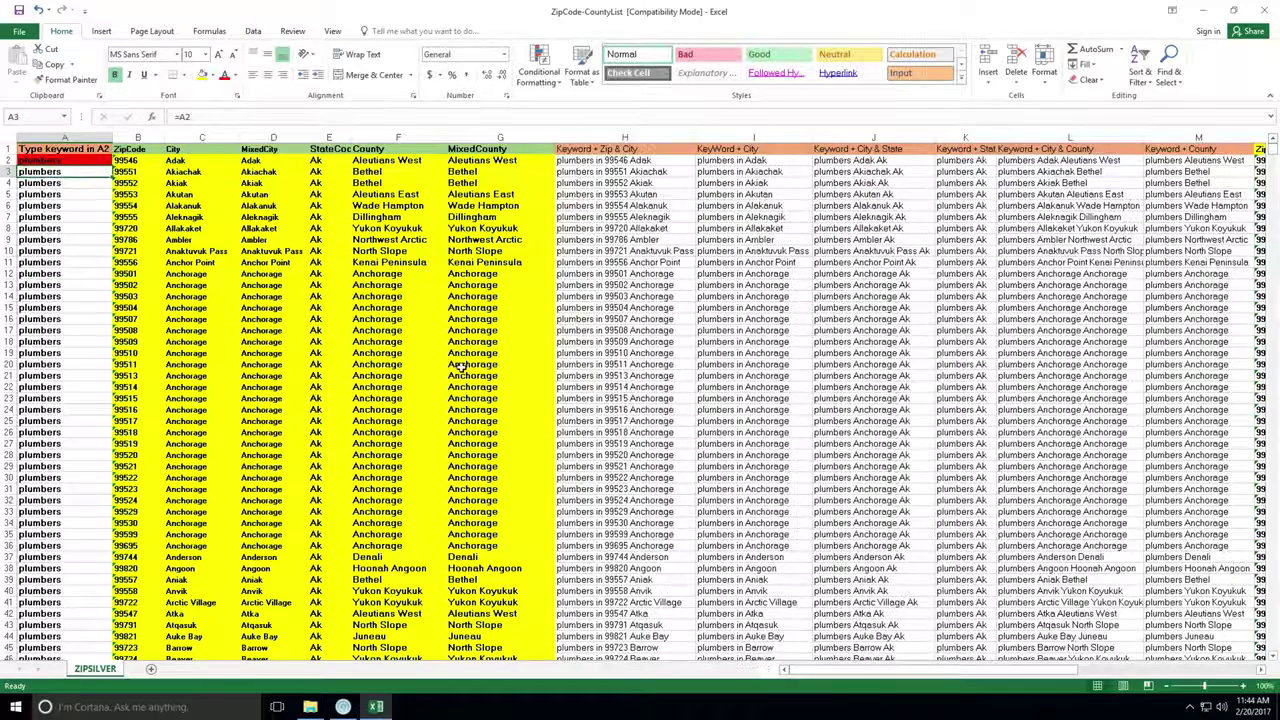
Copy the Anchorage Keyword + Zip & City entries in H12:H36 as values into Tool 1's Searches column from A2, and run Search Places
{"action": "left_click_drag", "start_coordinate": [660, 273], "coordinate": [678, 546]}
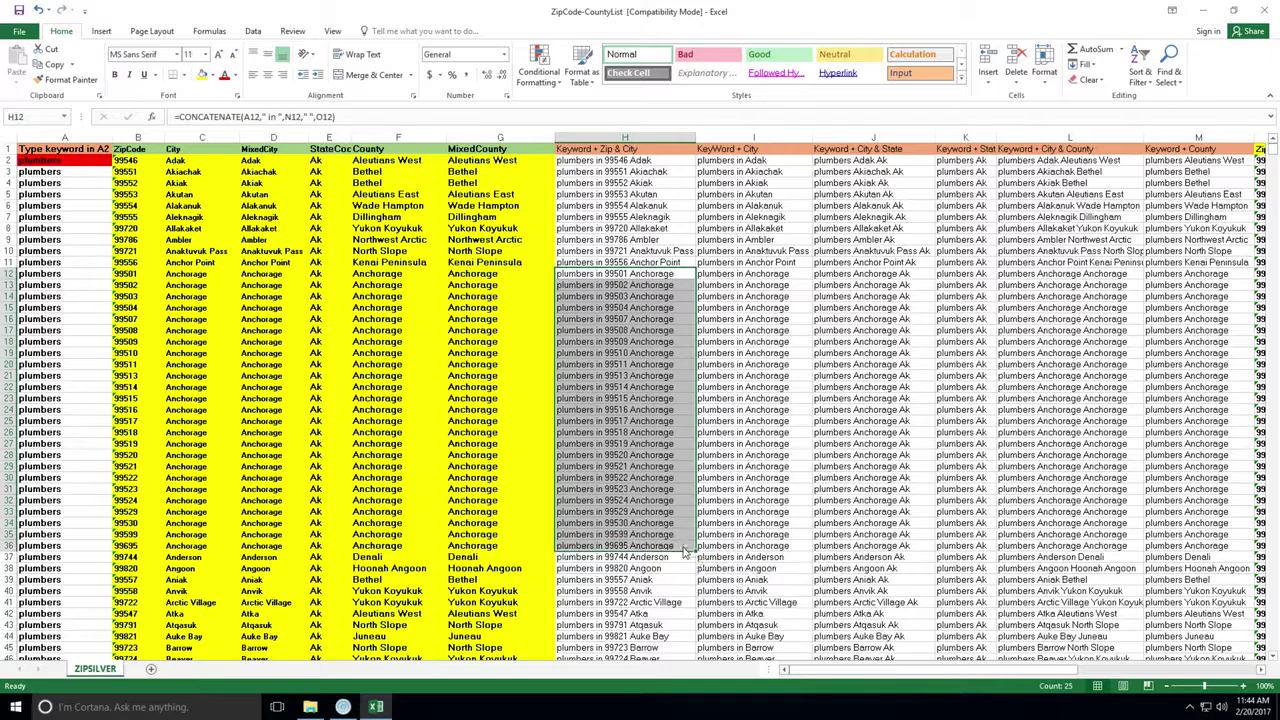
{"action": "right_click", "coordinate": [680, 548]}
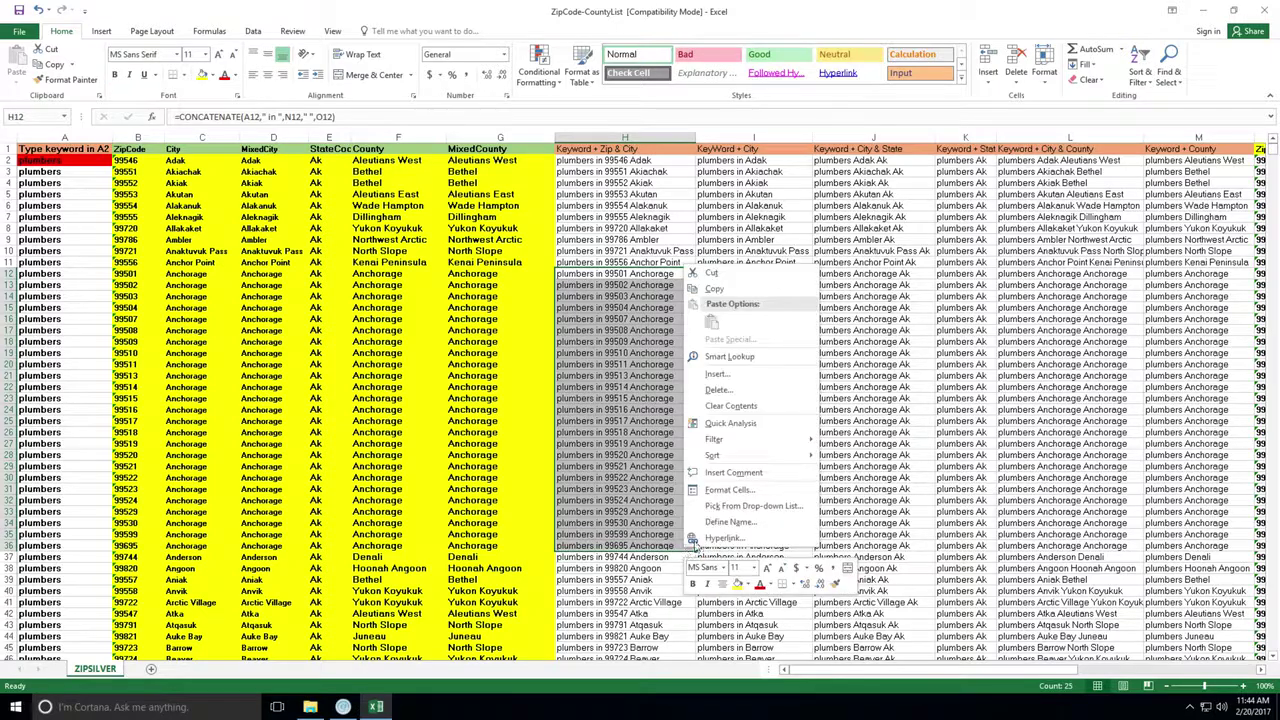
{"action": "left_click", "coordinate": [729, 290]}
{"action": "key", "text": "ctrl+Tab"}
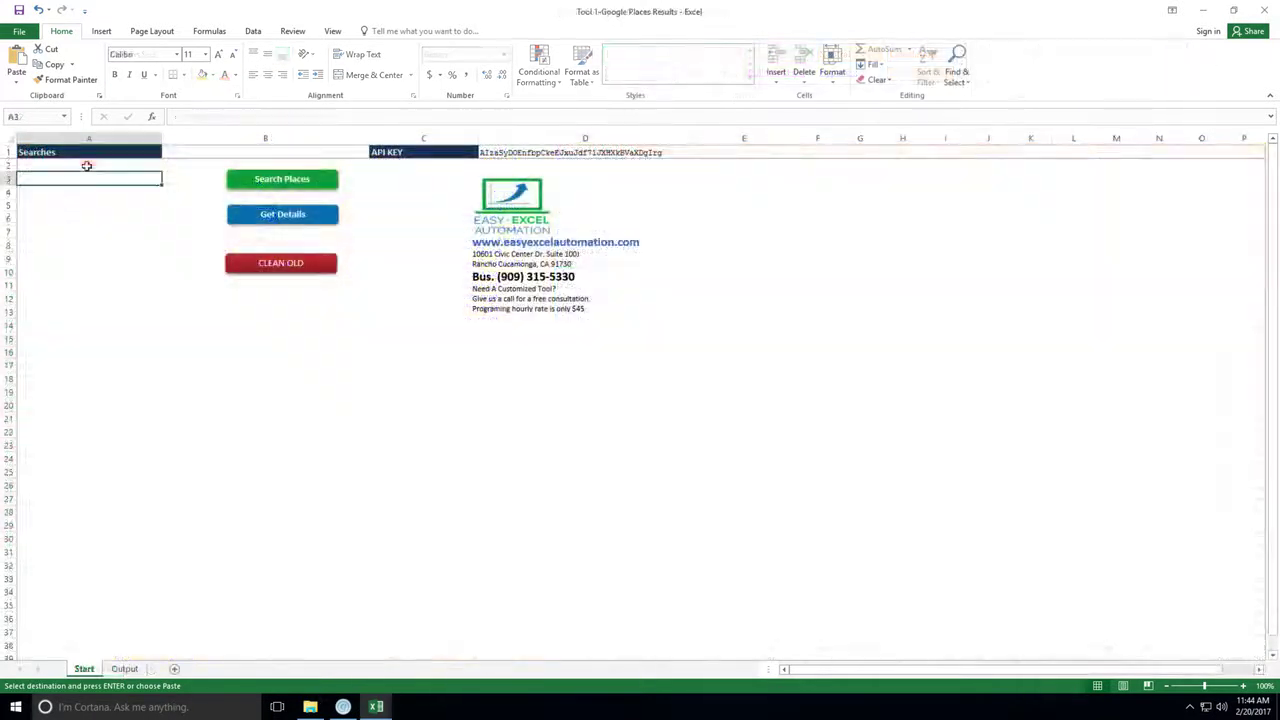
{"action": "right_click", "coordinate": [87, 166]}
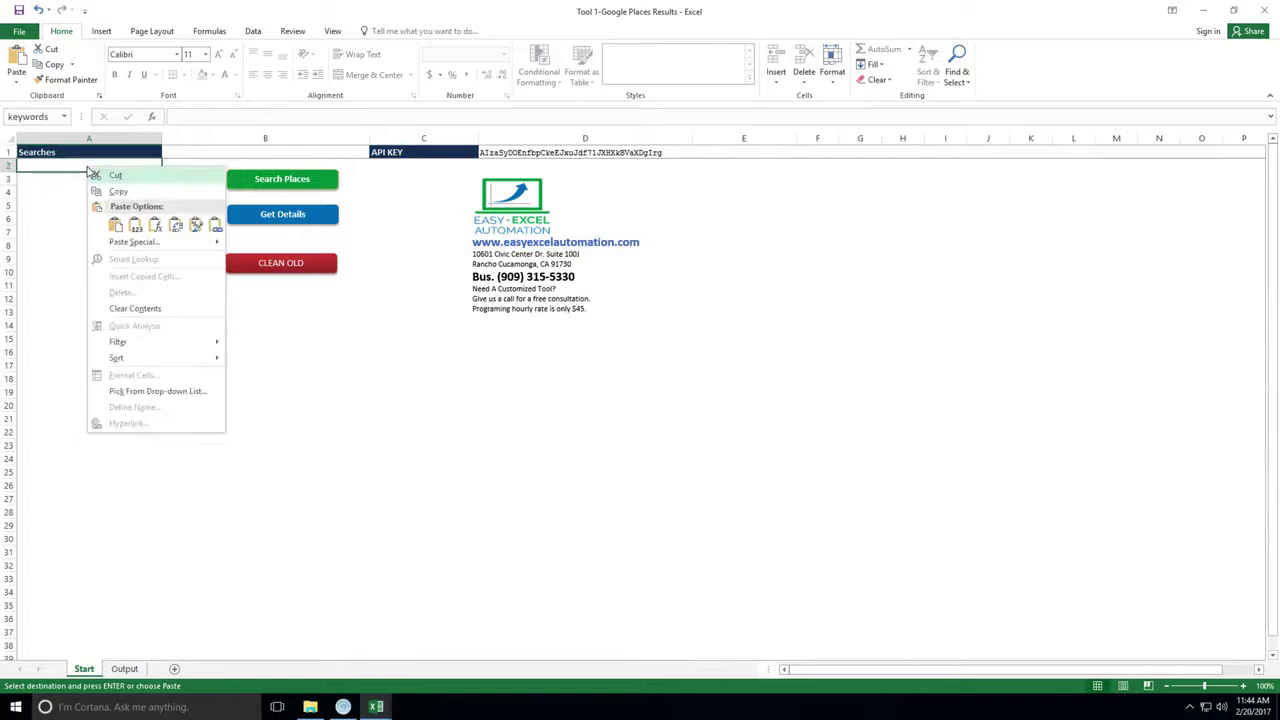
{"action": "left_click", "coordinate": [135, 225]}
{"action": "left_click", "coordinate": [135, 225]}
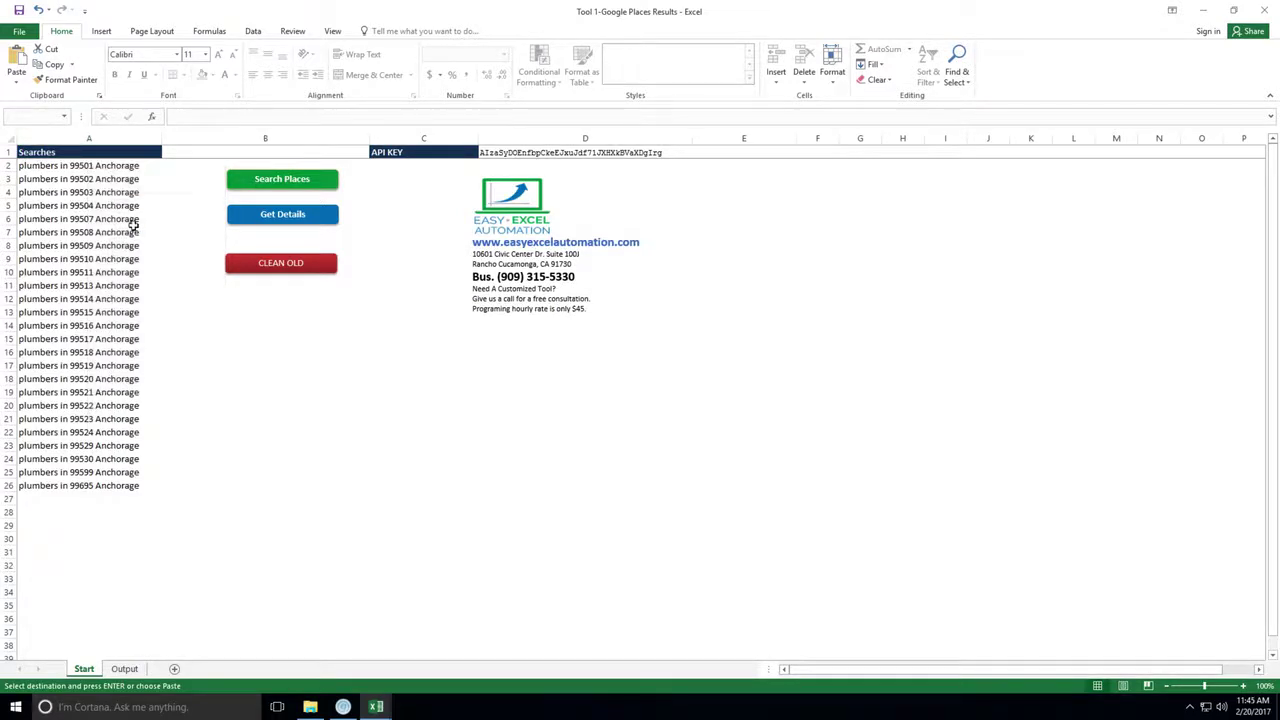
{"action": "left_click", "coordinate": [281, 179]}
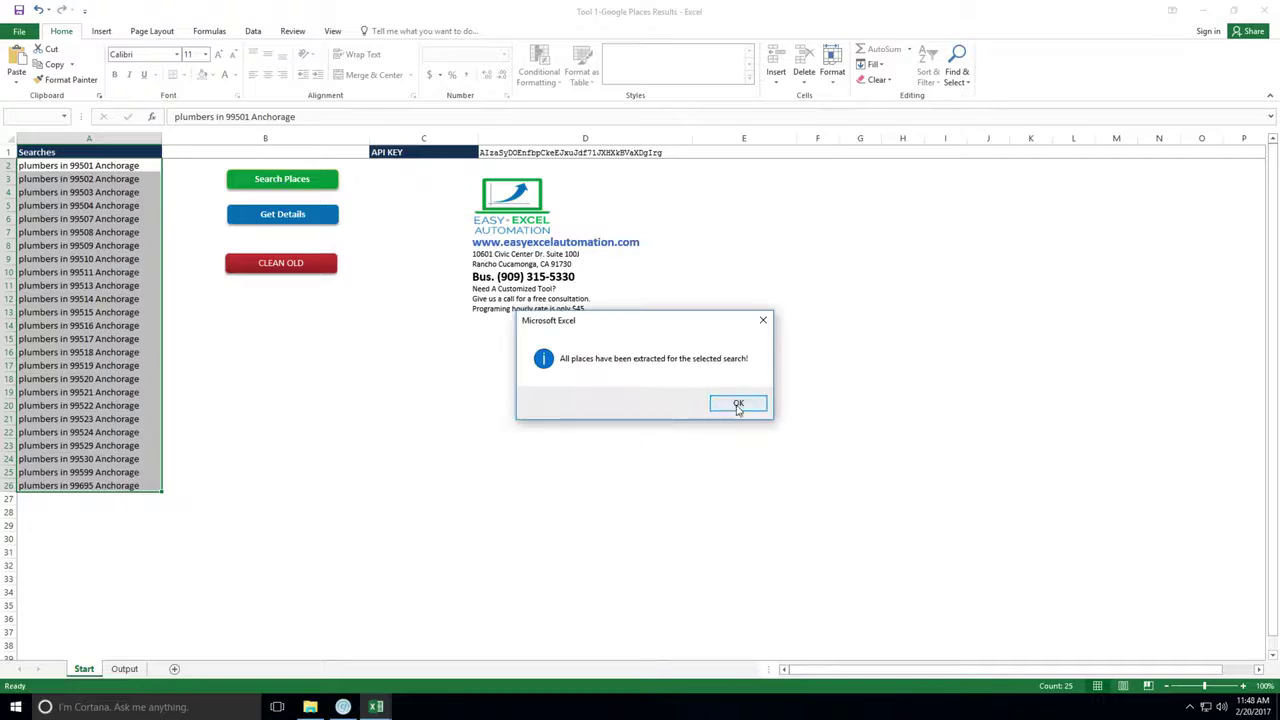
{"action": "left_click", "coordinate": [736, 404]}
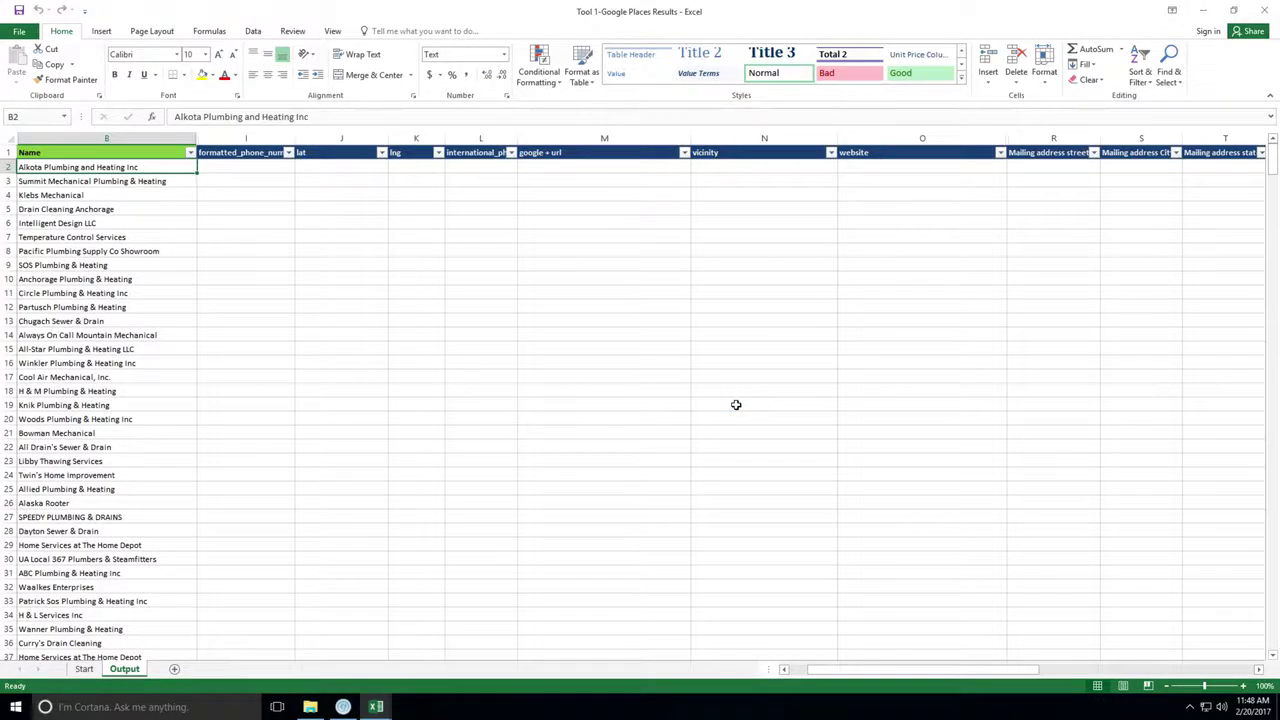